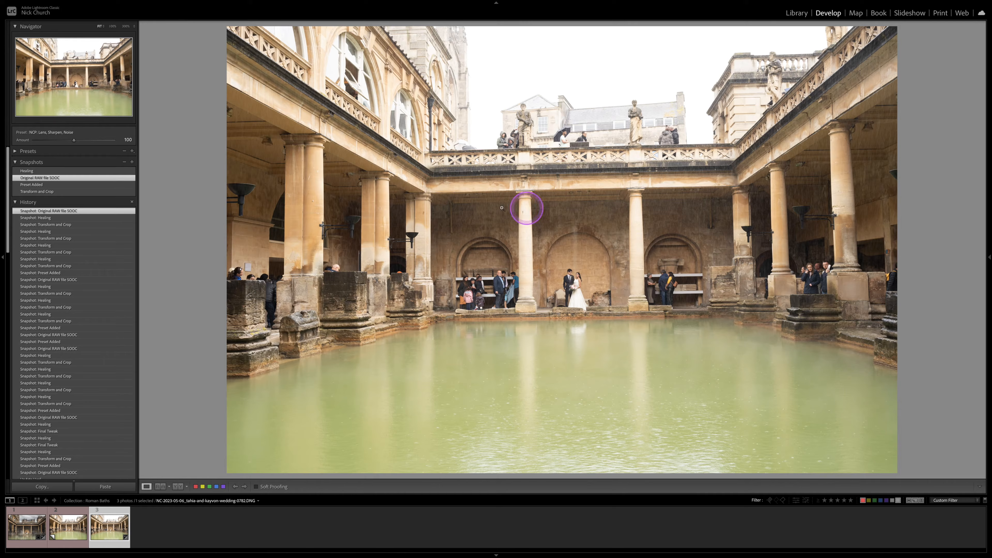
Step: Apply the Preset Added, Transform and Crop, and Healing snapshots to the Roman Baths photo in turn
{"action": "left_click", "coordinate": [32, 185]}
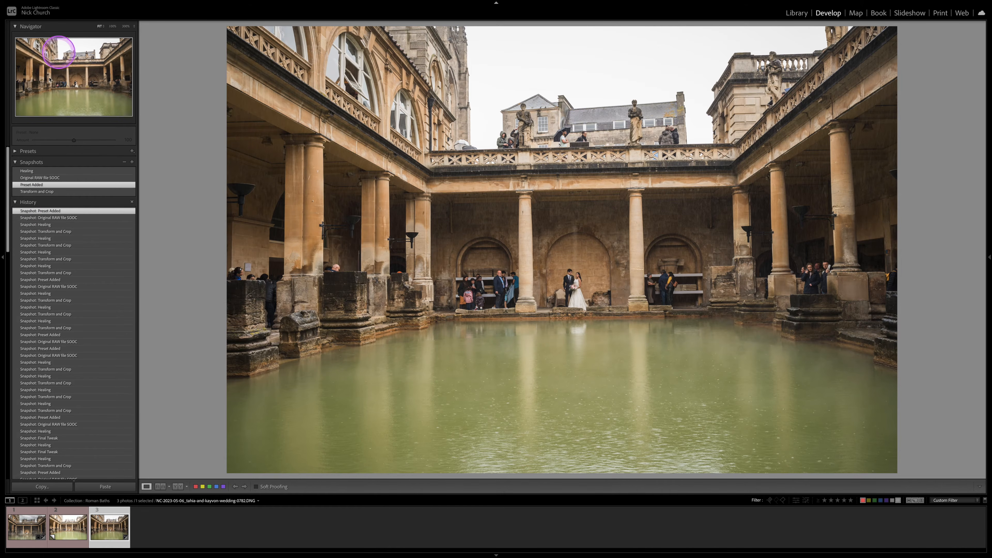
{"action": "left_click", "coordinate": [53, 191]}
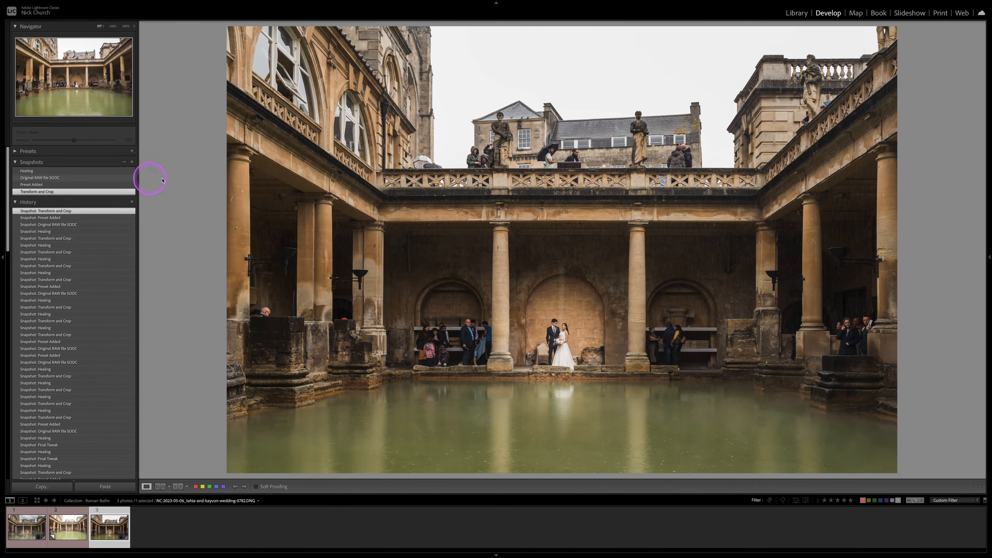
{"action": "left_click", "coordinate": [87, 171]}
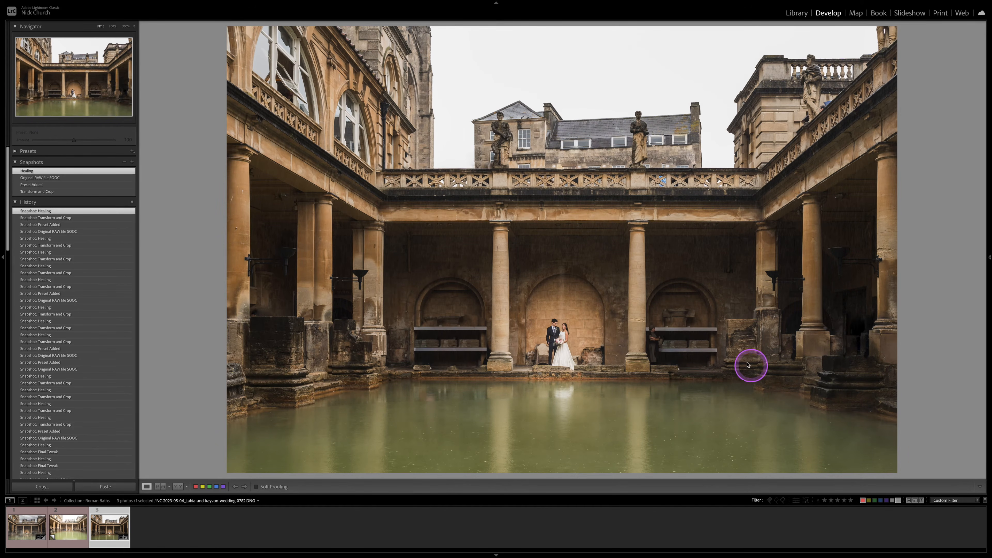
Step: Inspect the alcoves on both sides of the couple up close, comparing the Transform and Crop snapshot with Healing
{"action": "left_click", "coordinate": [661, 342]}
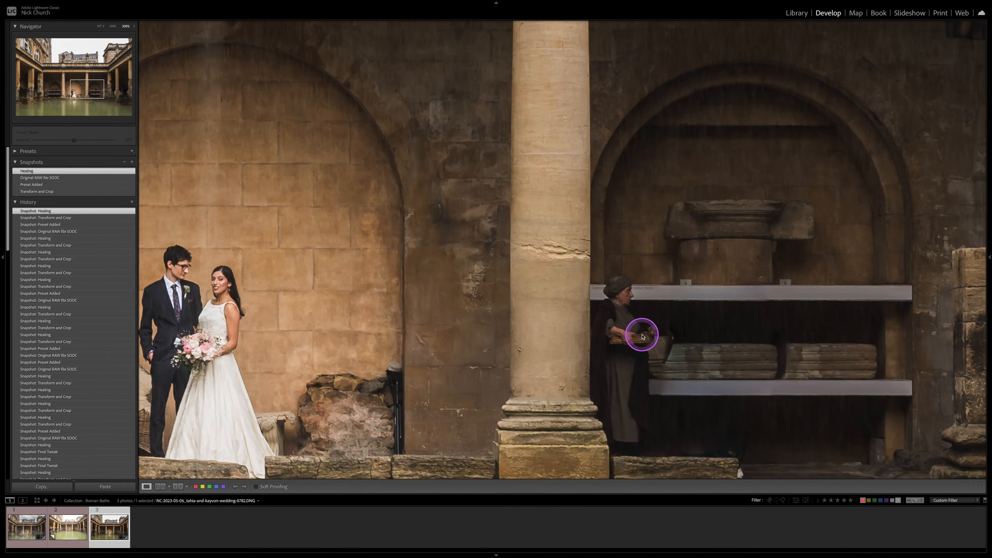
{"action": "left_click", "coordinate": [640, 364]}
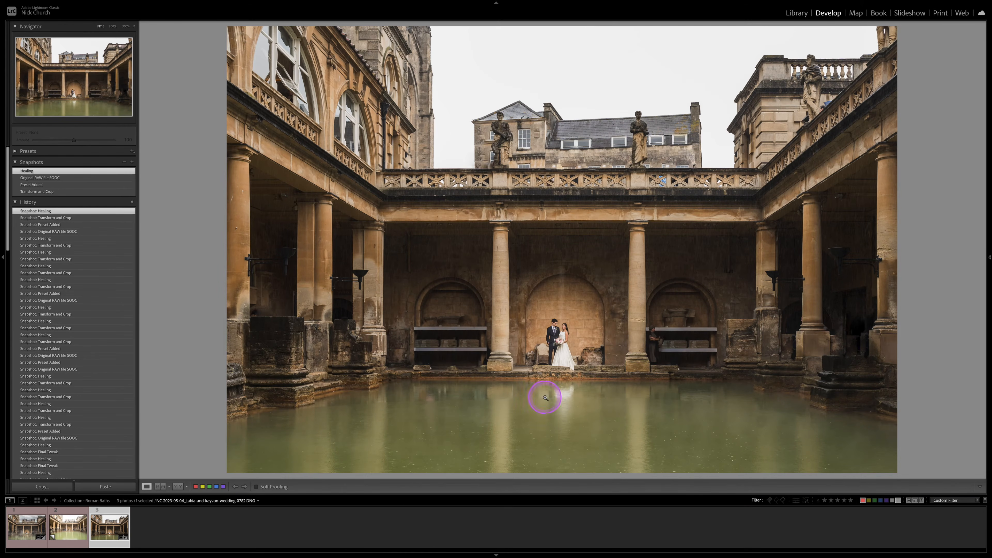
{"action": "left_click", "coordinate": [443, 330]}
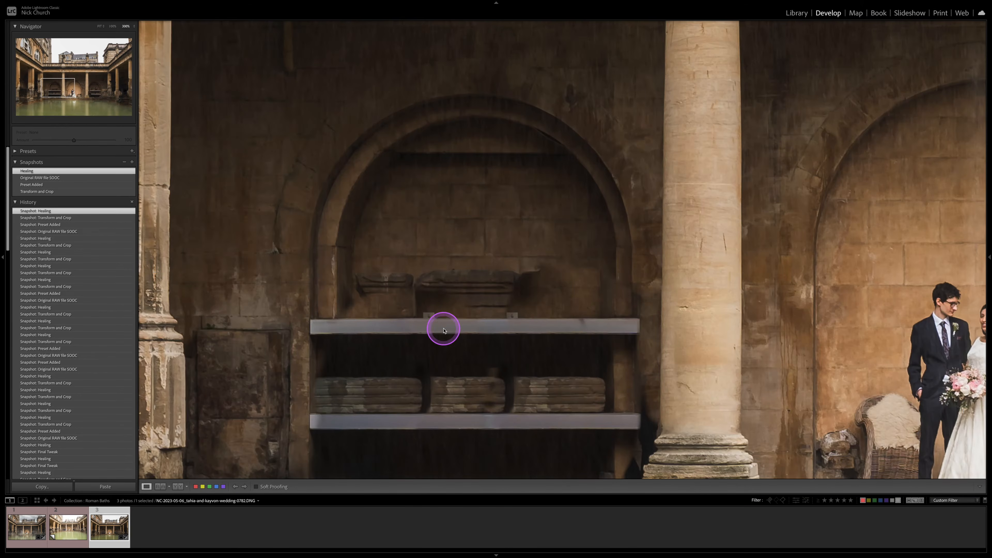
{"action": "left_click", "coordinate": [56, 192]}
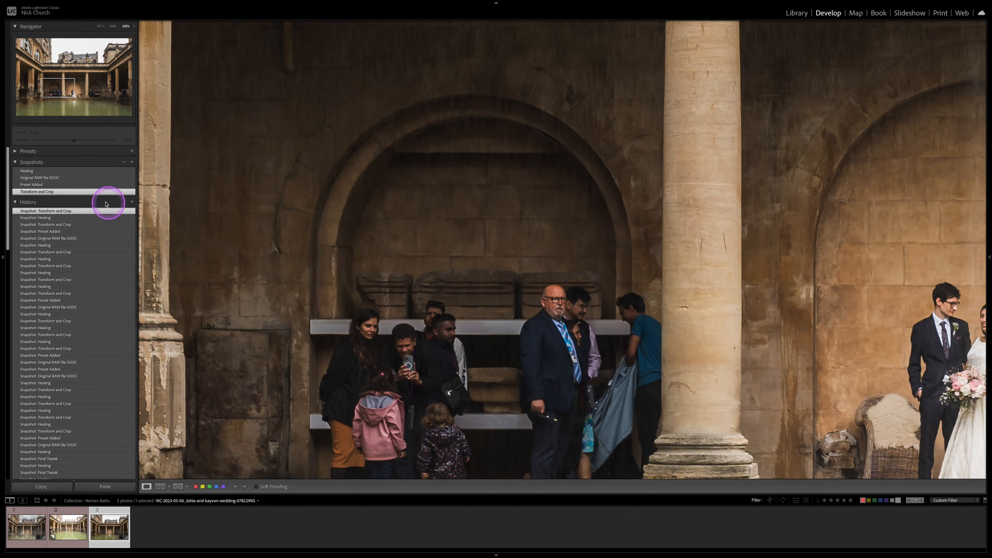
{"action": "left_click", "coordinate": [35, 171]}
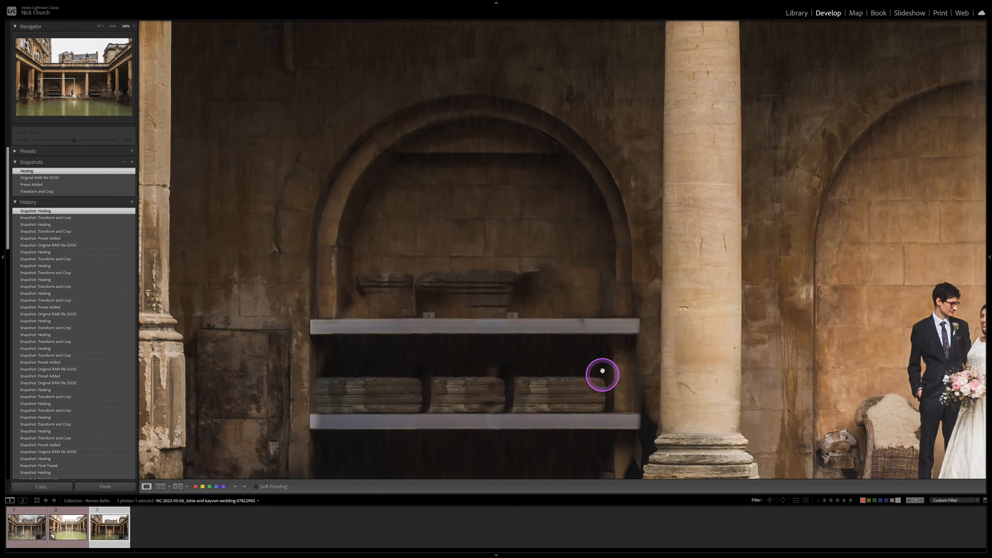
Step: Examine the balustrade and rooftop area up close, switching between the Transform and Crop and Healing snapshots to compare the people removal
{"action": "left_click_drag", "start_coordinate": [578, 191], "coordinate": [574, 516]}
{"action": "left_click_drag", "start_coordinate": [538, 148], "coordinate": [535, 415]}
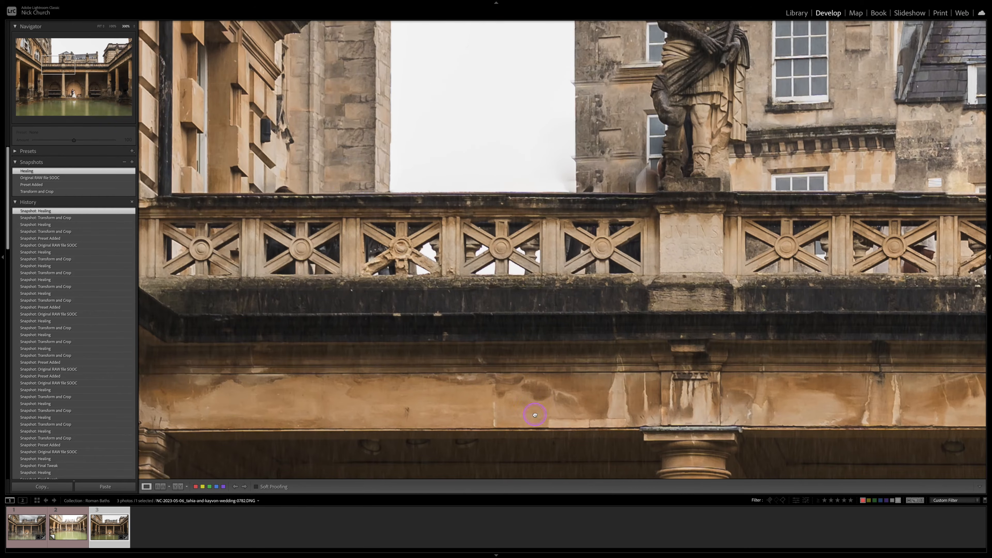
{"action": "left_click", "coordinate": [49, 192]}
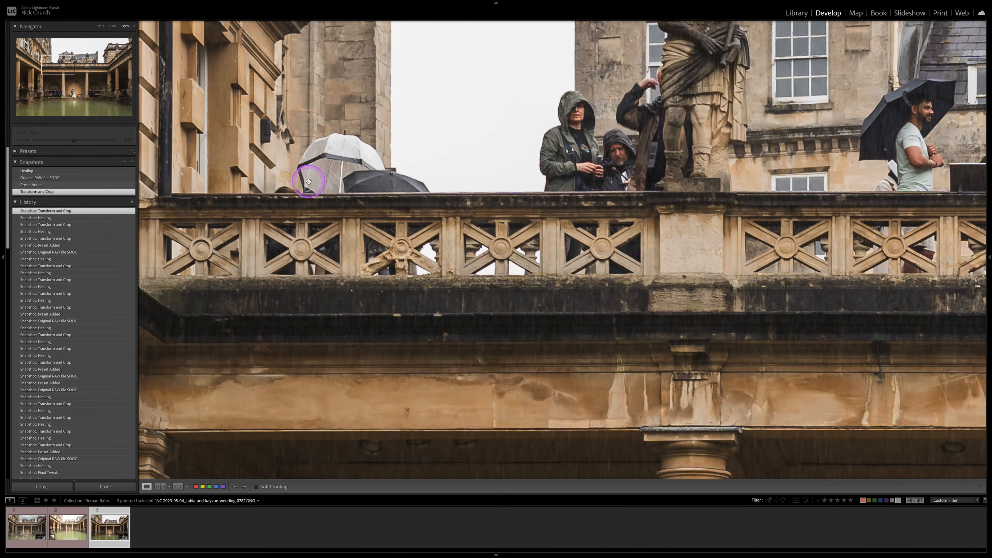
{"action": "left_click", "coordinate": [27, 171]}
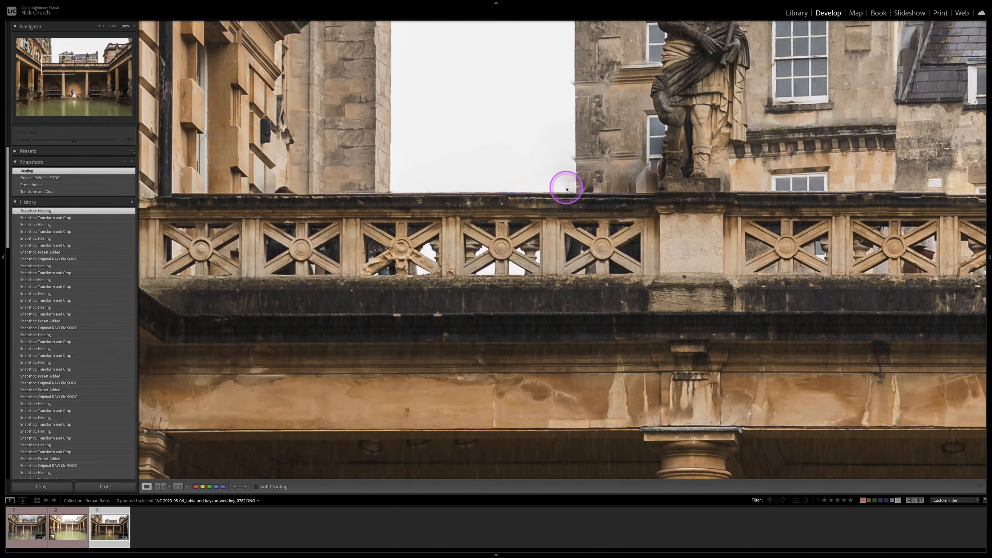
{"action": "left_click_drag", "start_coordinate": [786, 189], "coordinate": [674, 161]}
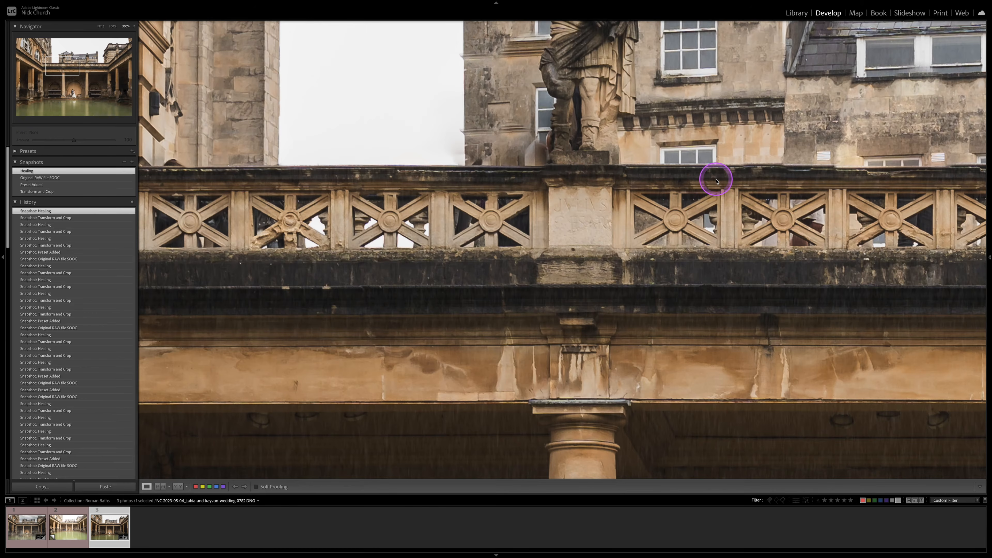
{"action": "left_click", "coordinate": [39, 191]}
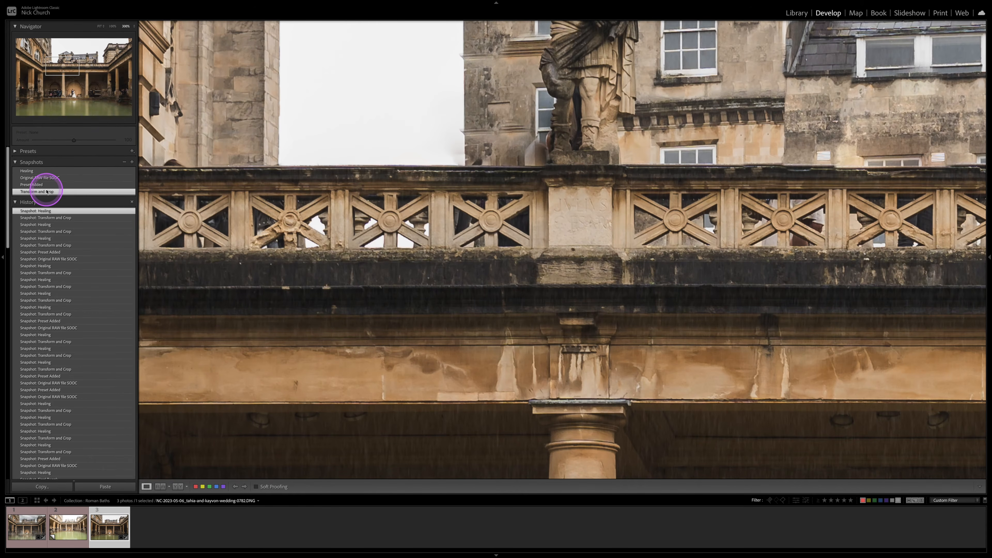
{"action": "left_click", "coordinate": [38, 172]}
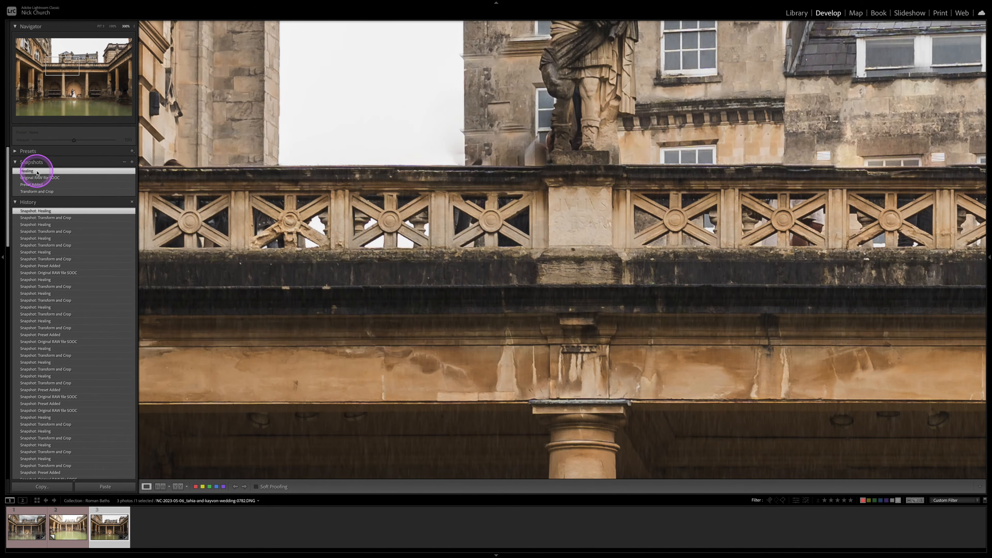
{"action": "left_click", "coordinate": [34, 191]}
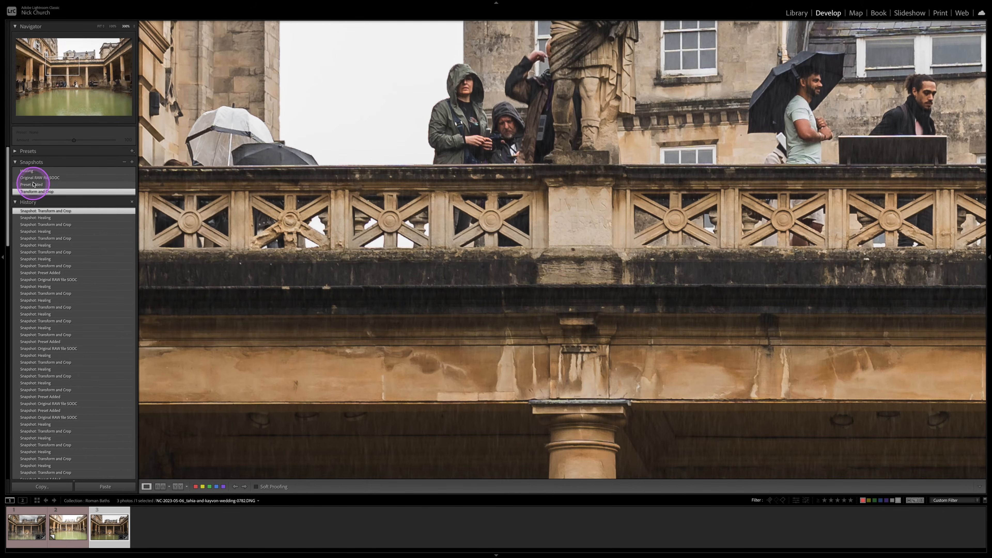
{"action": "left_click", "coordinate": [32, 173]}
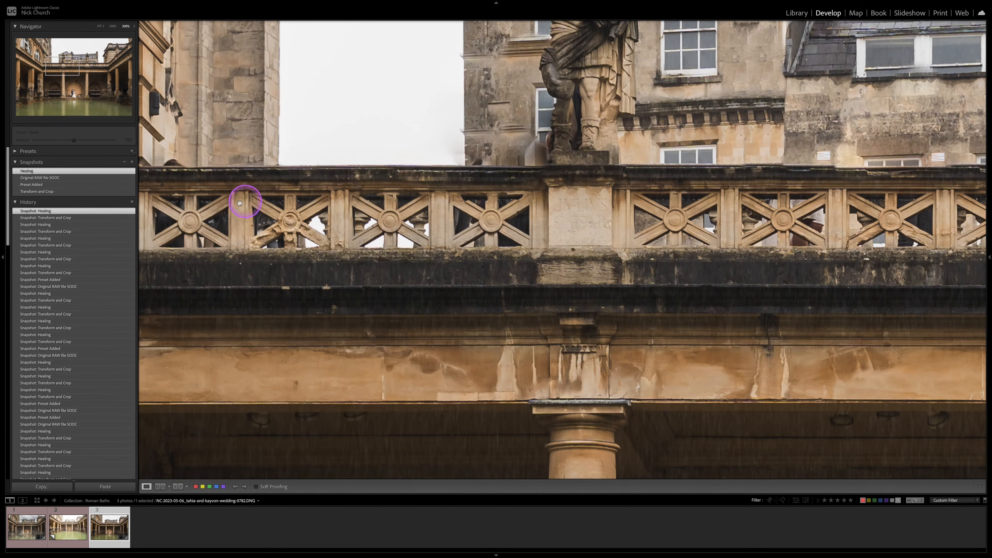
{"action": "left_click", "coordinate": [487, 186]}
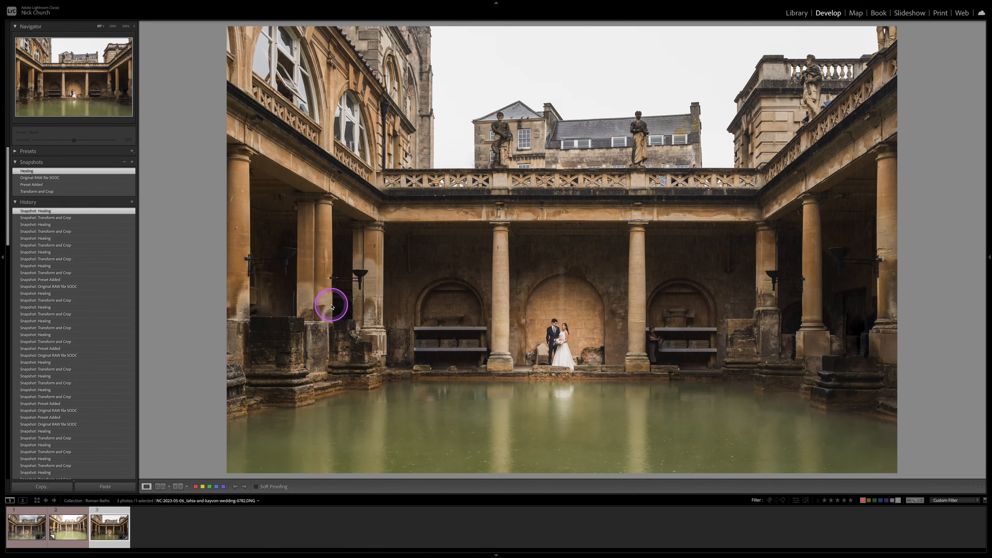
Step: Open the healed photo in Adobe Photoshop 2023 for editing
{"action": "right_click", "coordinate": [395, 264]}
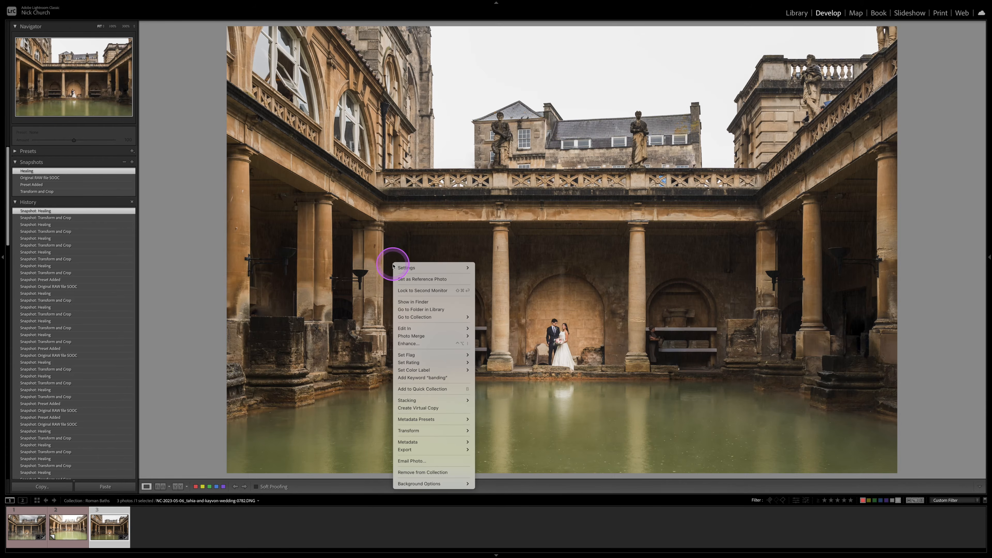
{"action": "mouse_move", "coordinate": [422, 328]}
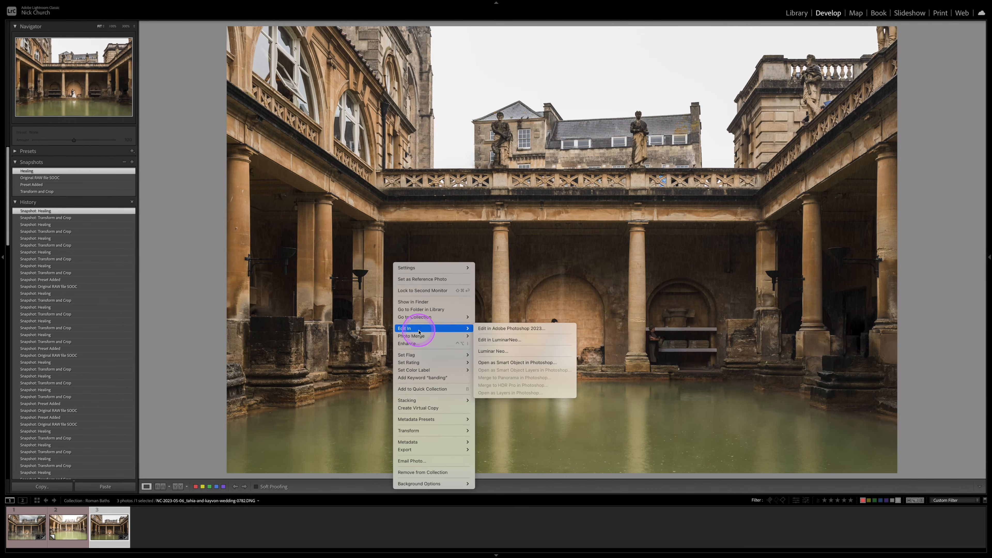
{"action": "left_click", "coordinate": [494, 329]}
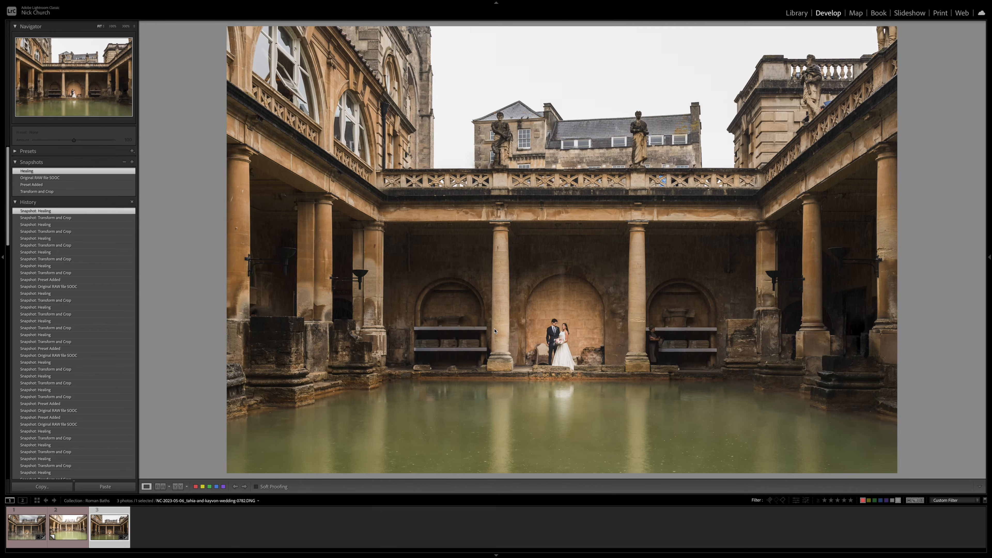
{"action": "left_click", "coordinate": [26, 514]}
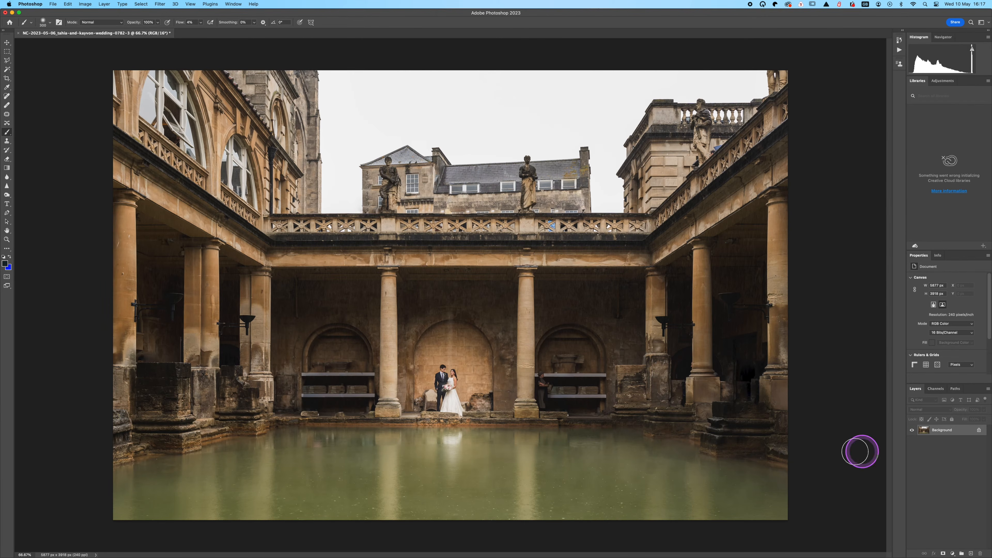
Step: Unlock the Background layer and duplicate it
{"action": "left_click_drag", "start_coordinate": [439, 473], "coordinate": [487, 485]}
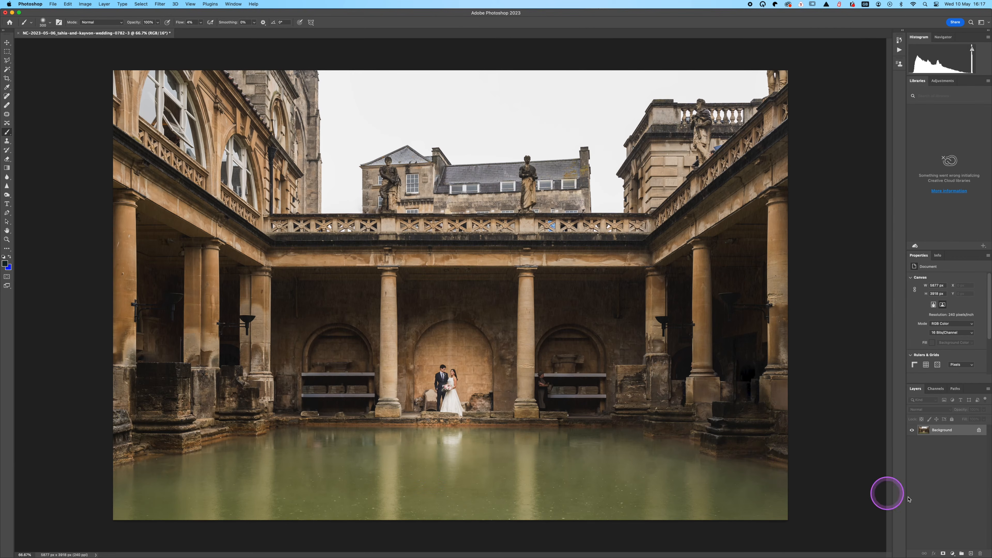
{"action": "left_click", "coordinate": [979, 430]}
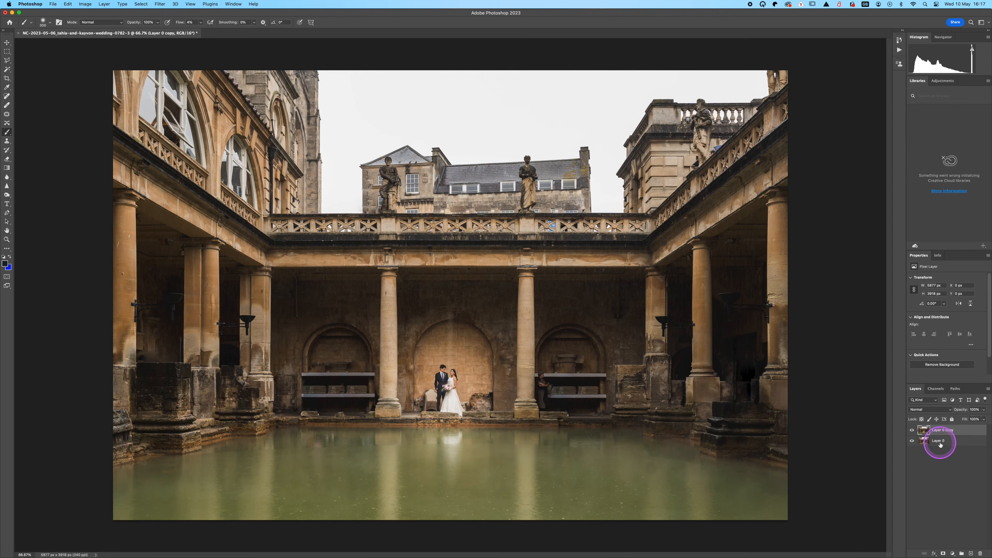
Step: Lower the opacity of Layer 0 copy to roughly half so the layer beneath can show through
{"action": "left_click", "coordinate": [939, 443]}
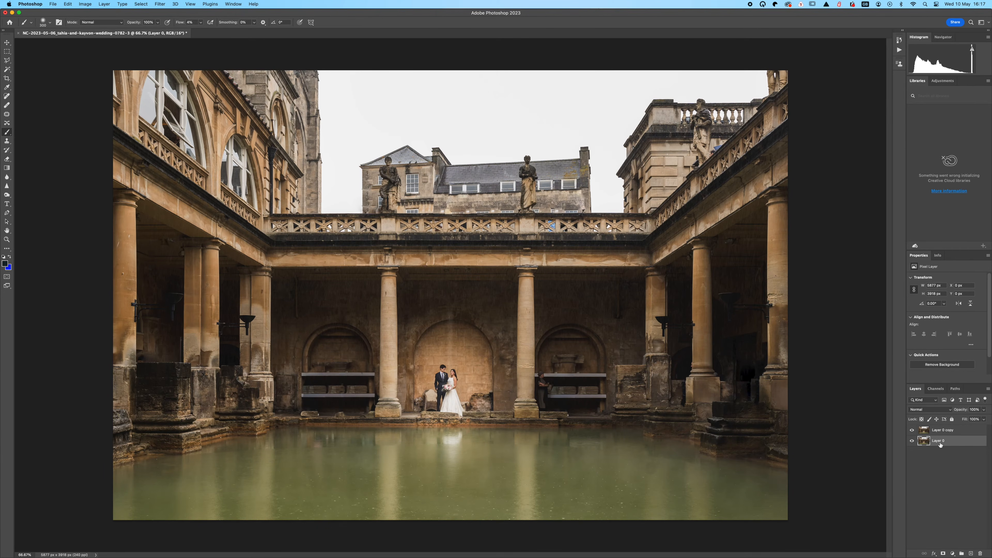
{"action": "left_click", "coordinate": [944, 430]}
{"action": "left_click", "coordinate": [955, 440]}
{"action": "left_click", "coordinate": [959, 432]}
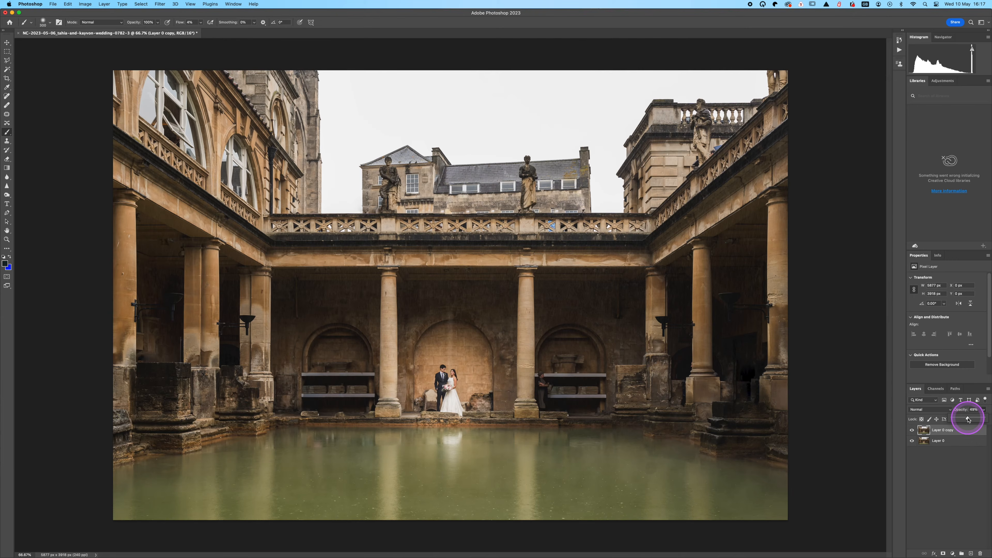
Step: Flip the lower layer, Layer 0, vertically
{"action": "left_click", "coordinate": [939, 444]}
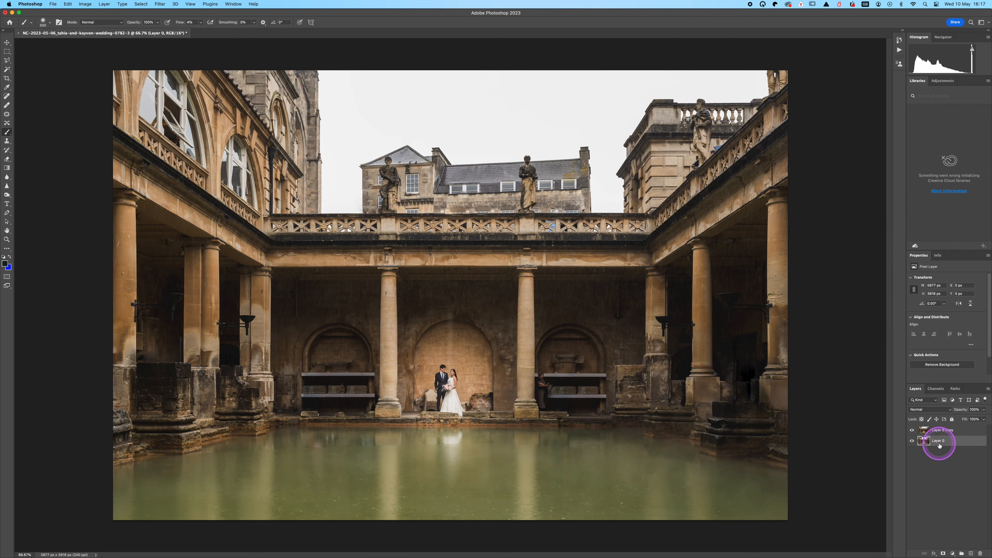
{"action": "left_click", "coordinate": [114, 5]}
{"action": "left_click", "coordinate": [60, 4]}
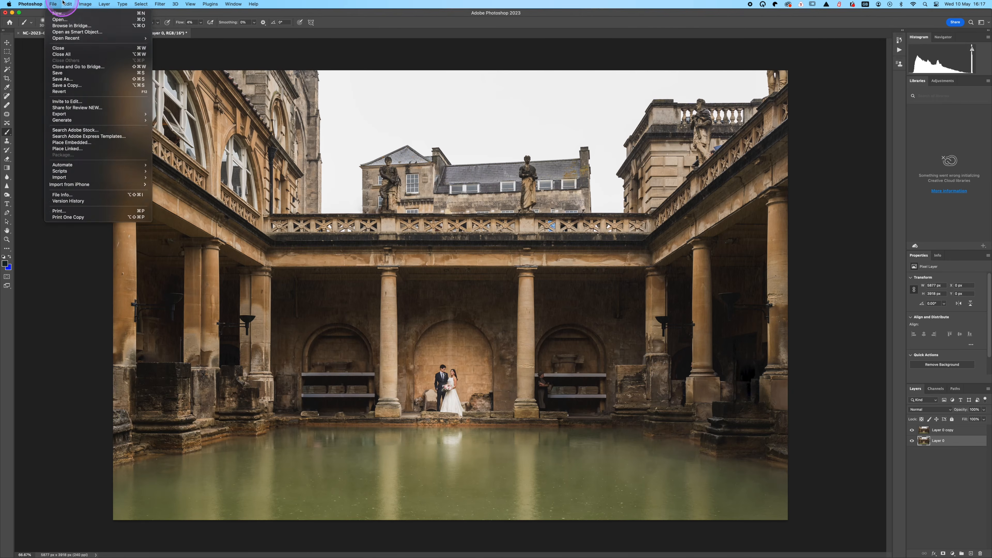
{"action": "mouse_move", "coordinate": [68, 4]}
{"action": "mouse_move", "coordinate": [104, 156]}
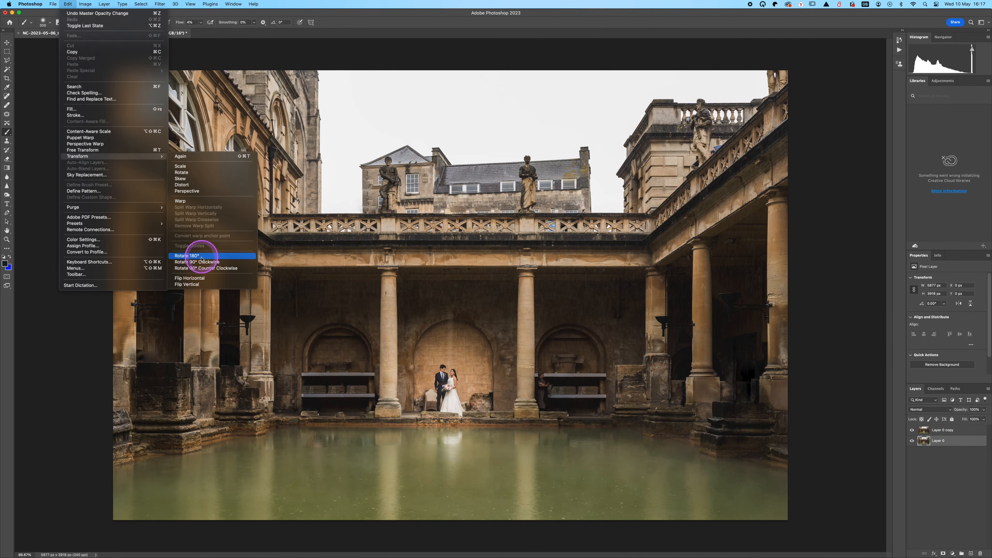
{"action": "left_click", "coordinate": [194, 284]}
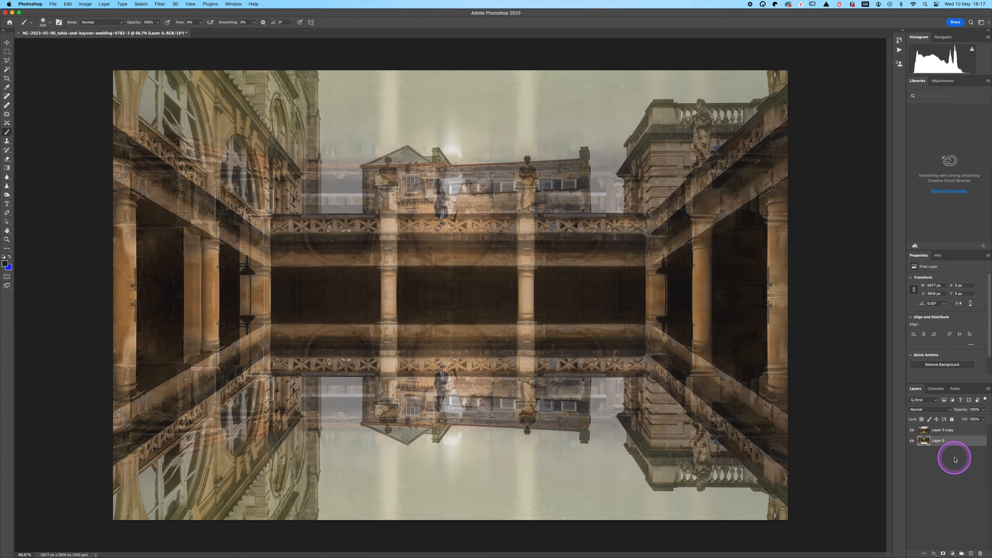
Step: Move the flipped Layer 0 straight down with Free Transform so its mirrored couple and columns line up below the pool's far edge
{"action": "key", "text": "super+t"}
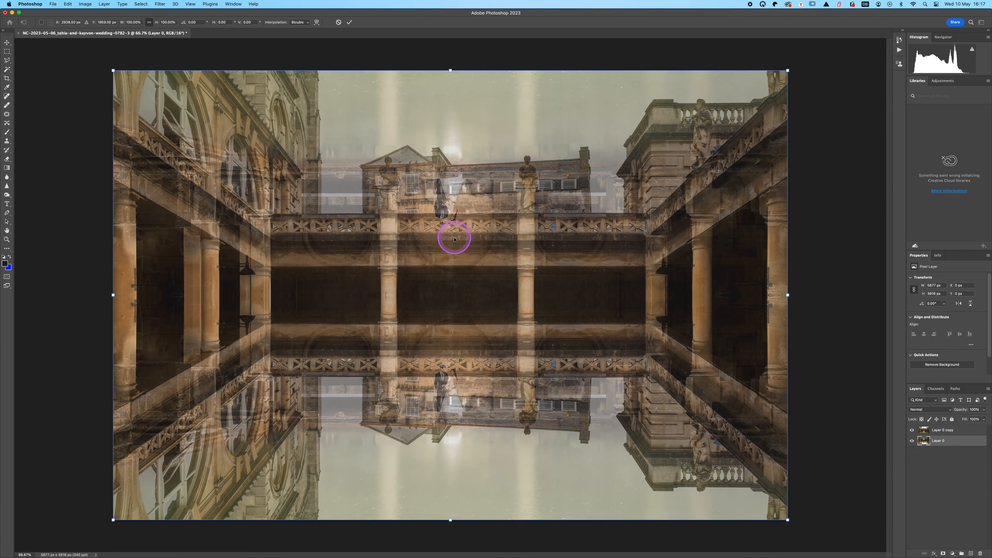
{"action": "left_click_drag", "start_coordinate": [454, 242], "coordinate": [464, 503]}
{"action": "scroll", "coordinate": [456, 468], "scroll_direction": "up", "scroll_amount": 3}
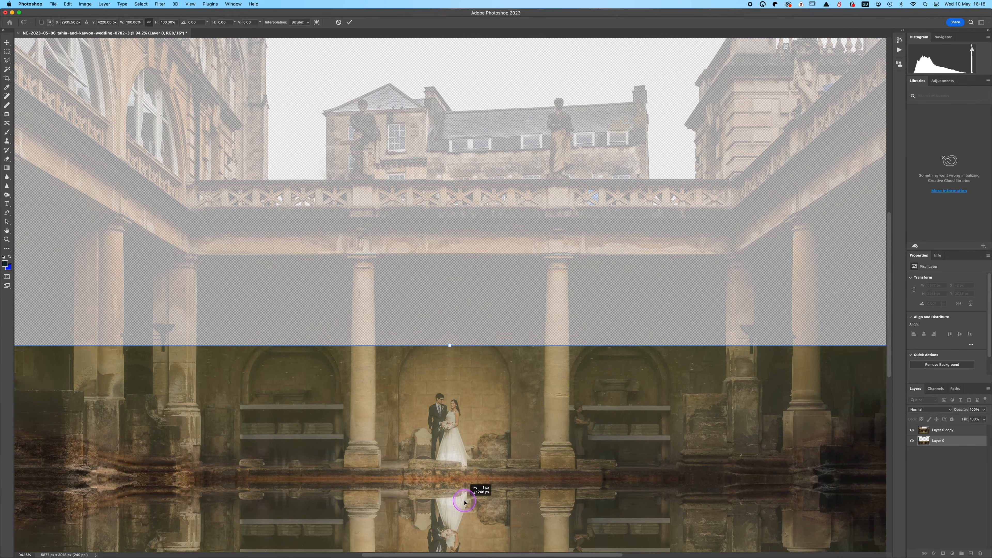
{"action": "key", "text": "Return"}
Step: Restore Layer 0 copy to 100% opacity and add a white layer mask to it
{"action": "key", "text": "b"}
{"action": "left_click", "coordinate": [966, 432]}
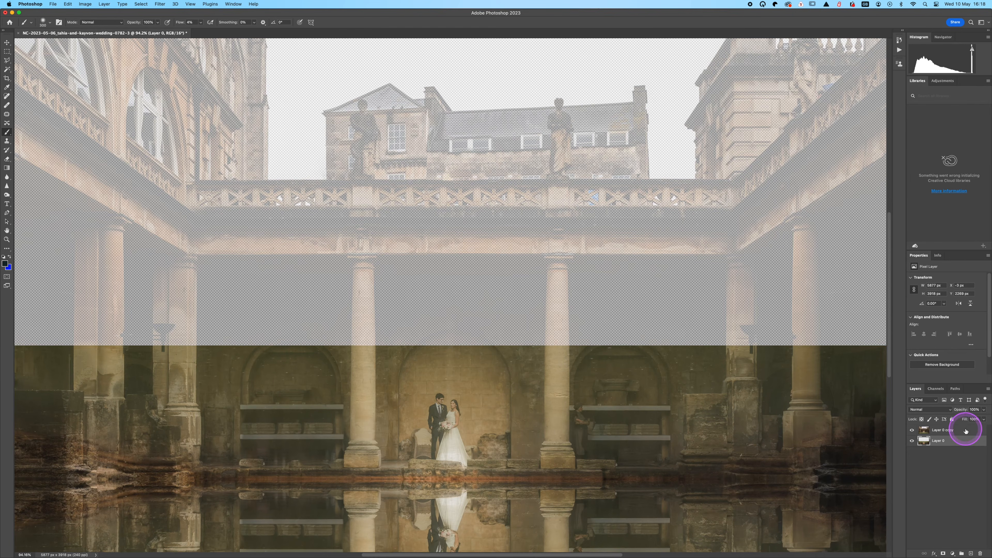
{"action": "left_click_drag", "start_coordinate": [980, 416], "coordinate": [987, 417]}
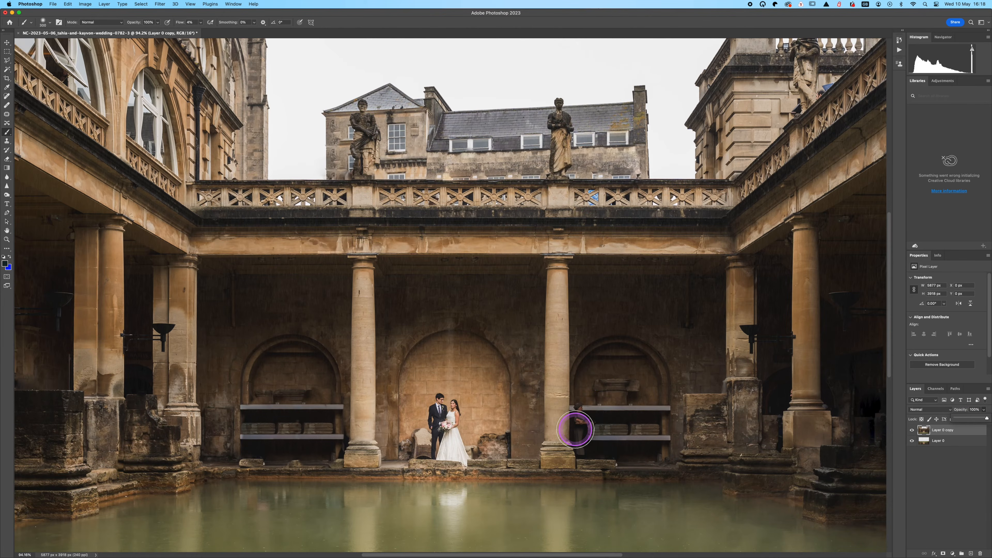
{"action": "scroll", "coordinate": [574, 428], "scroll_direction": "down", "scroll_amount": 5}
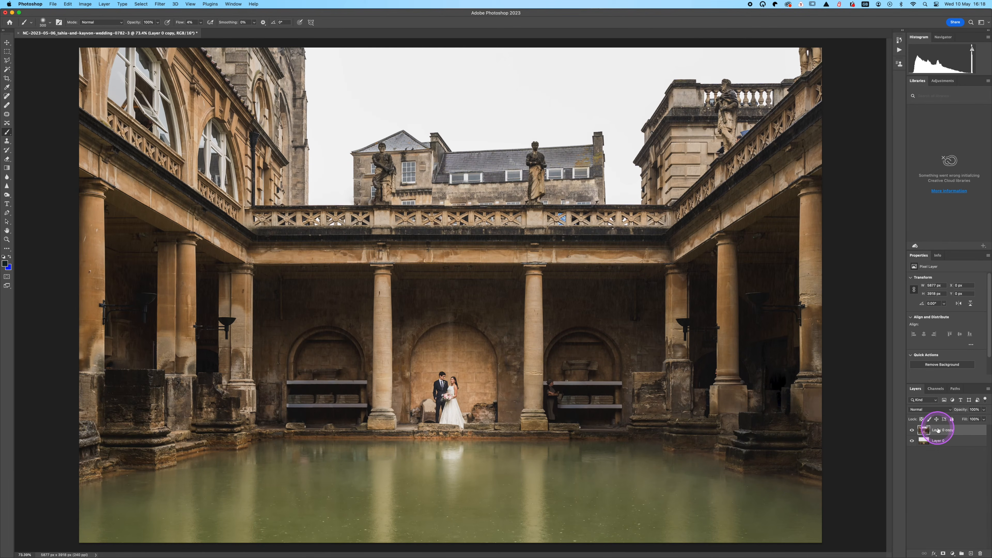
{"action": "left_click", "coordinate": [943, 554]}
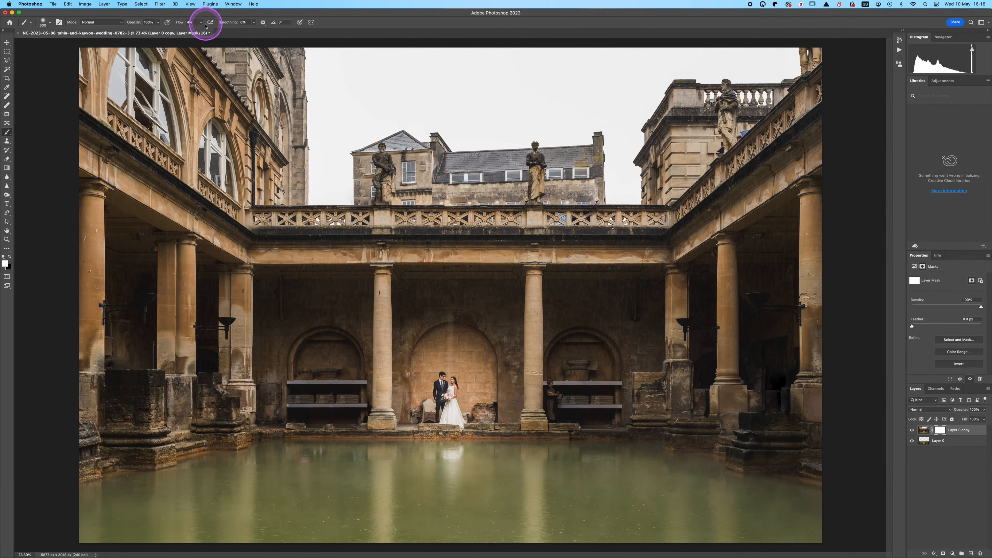
Step: Paint black at low flow on the Layer 0 copy mask across the pool to reveal the reflection, softening its lower end with white
{"action": "left_click_drag", "start_coordinate": [201, 30], "coordinate": [200, 32]}
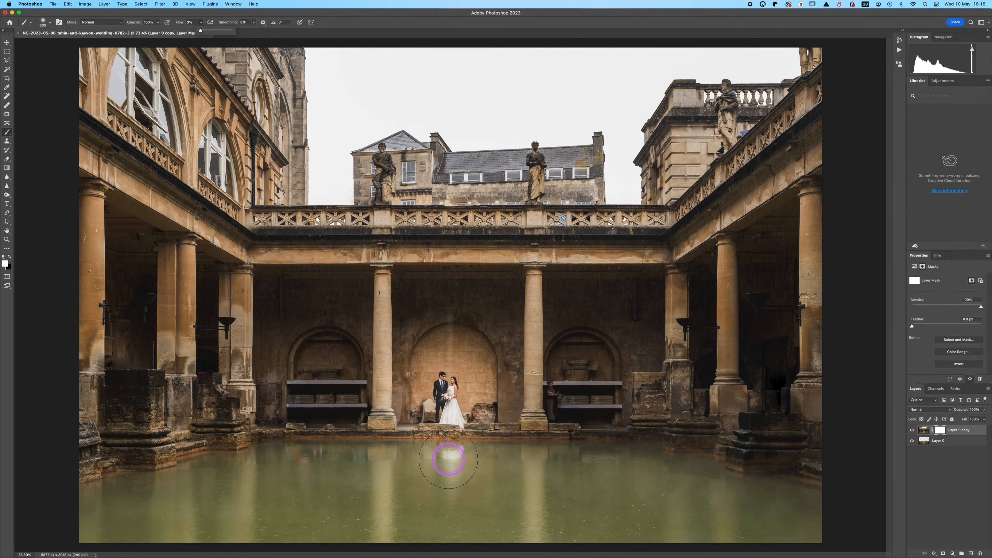
{"action": "left_click", "coordinate": [449, 461]}
{"action": "mouse_move", "coordinate": [449, 461]}
{"action": "left_mouse_down"}
{"action": "mouse_move", "coordinate": [416, 463]}
{"action": "mouse_move", "coordinate": [455, 465]}
{"action": "mouse_move", "coordinate": [449, 473]}
{"action": "mouse_move", "coordinate": [414, 427]}
{"action": "mouse_move", "coordinate": [346, 434]}
{"action": "mouse_move", "coordinate": [715, 454]}
{"action": "left_mouse_up"}
{"action": "left_click_drag", "start_coordinate": [483, 465], "coordinate": [227, 463]}
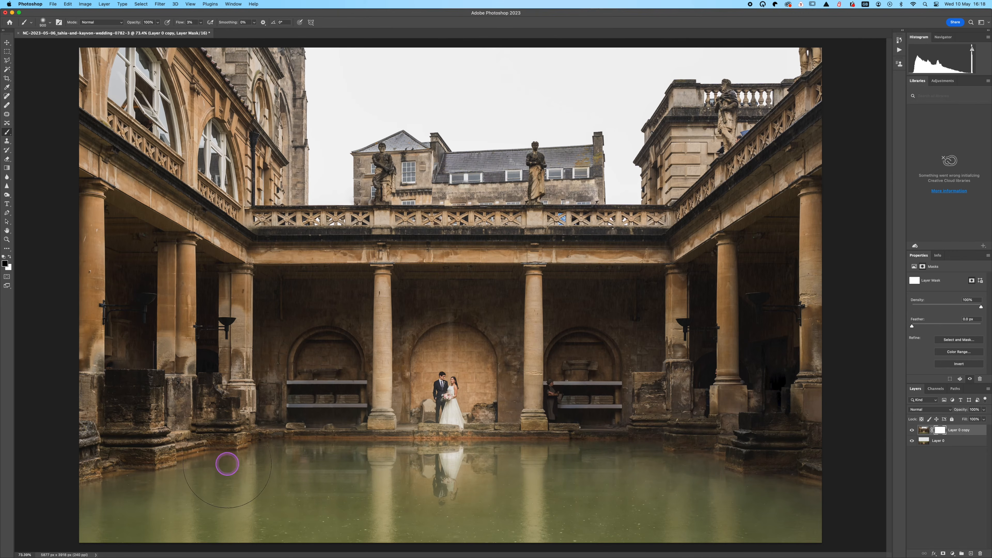
{"action": "mouse_move", "coordinate": [663, 433]}
{"action": "left_mouse_down"}
{"action": "mouse_move", "coordinate": [764, 435]}
{"action": "mouse_move", "coordinate": [507, 459]}
{"action": "mouse_move", "coordinate": [464, 485]}
{"action": "mouse_move", "coordinate": [448, 485]}
{"action": "mouse_move", "coordinate": [451, 447]}
{"action": "mouse_move", "coordinate": [462, 447]}
{"action": "mouse_move", "coordinate": [439, 446]}
{"action": "mouse_move", "coordinate": [468, 445]}
{"action": "mouse_move", "coordinate": [485, 476]}
{"action": "mouse_move", "coordinate": [449, 477]}
{"action": "mouse_move", "coordinate": [458, 462]}
{"action": "mouse_move", "coordinate": [454, 506]}
{"action": "left_mouse_up"}
{"action": "key", "text": "x"}
{"action": "left_click_drag", "start_coordinate": [454, 505], "coordinate": [445, 502]}
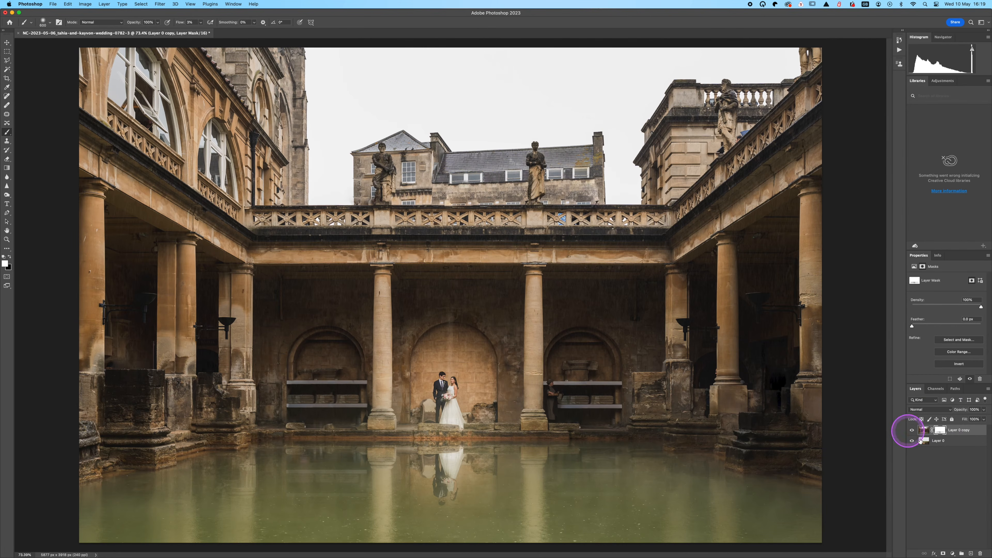
Step: Flatten both layers into one and unlock the resulting background as an editable layer
{"action": "left_click", "coordinate": [953, 444]}
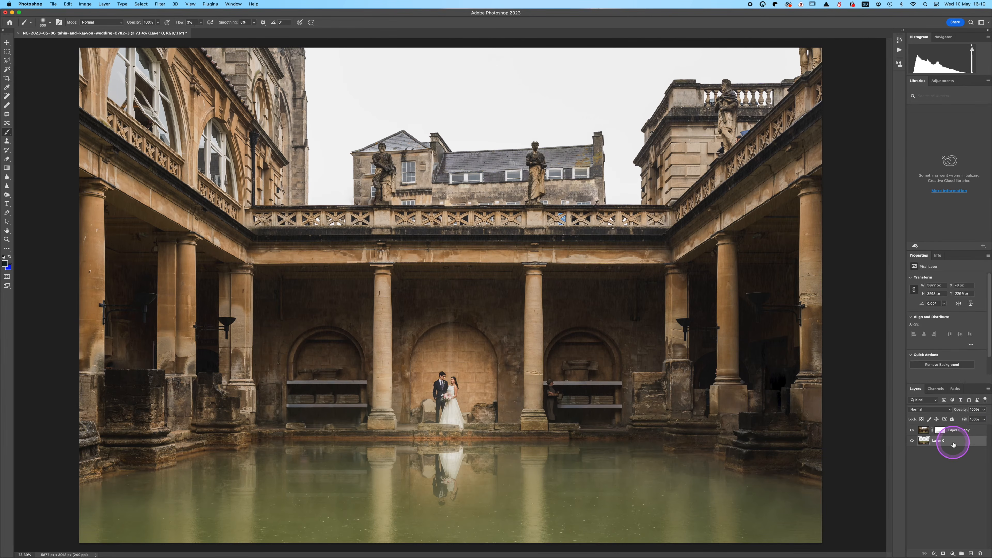
{"action": "left_click", "coordinate": [955, 431]}
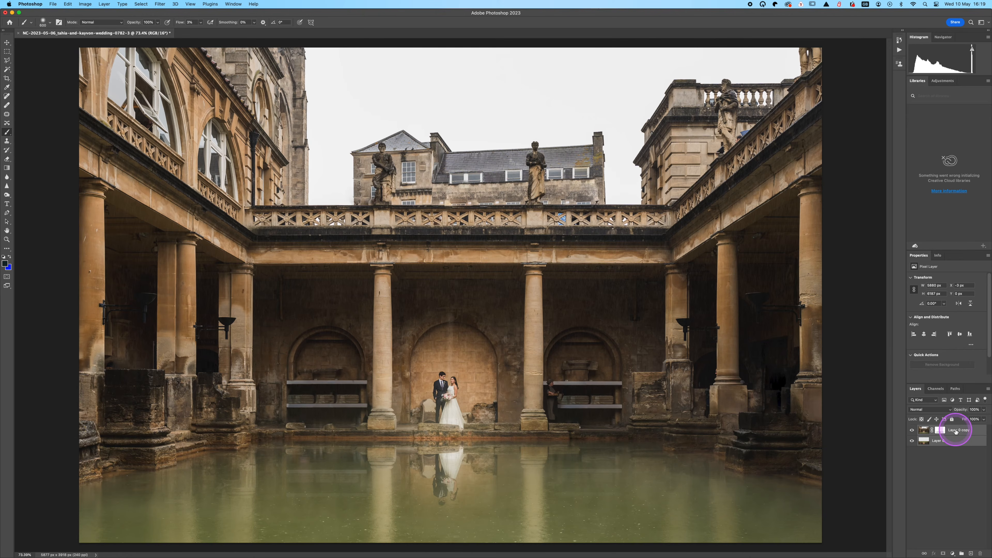
{"action": "right_click", "coordinate": [955, 430]}
{"action": "left_click", "coordinate": [917, 463]}
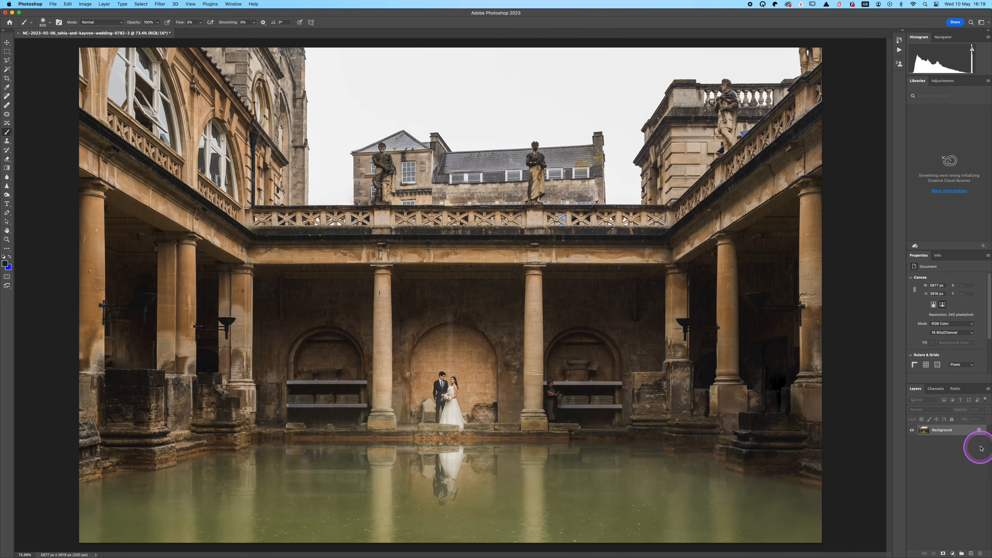
{"action": "left_click", "coordinate": [979, 429]}
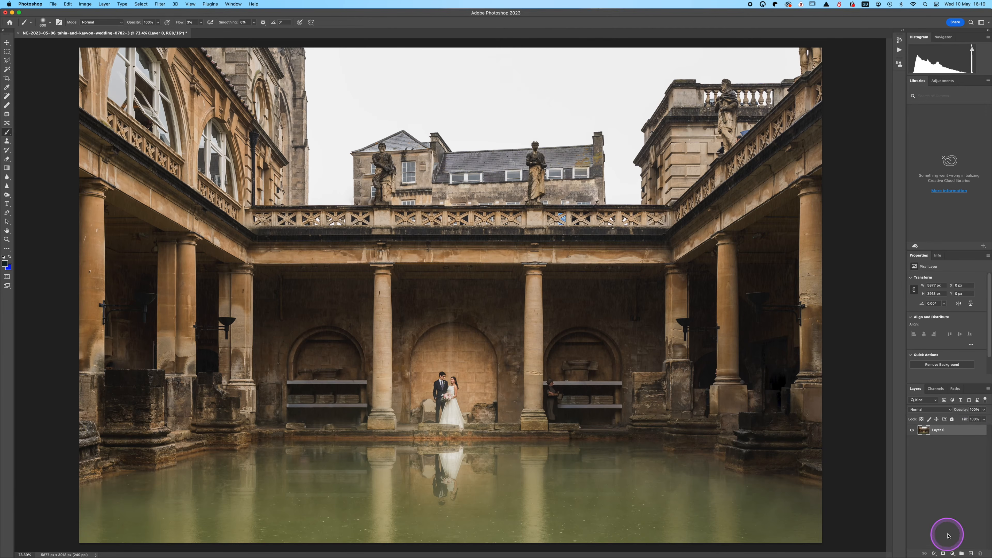
Step: Add a pure white Solid Color fill layer above Layer 0
{"action": "left_click", "coordinate": [951, 554]}
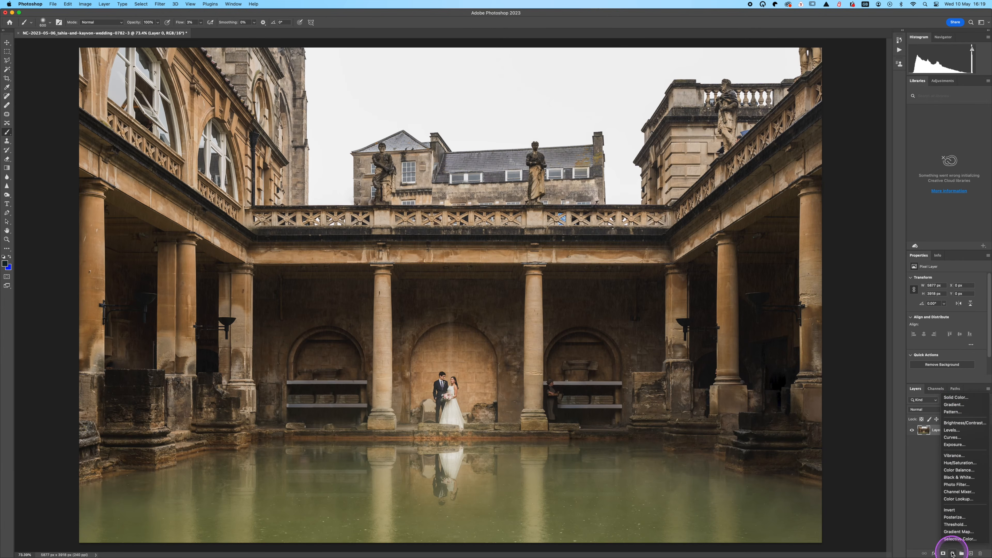
{"action": "left_click", "coordinate": [479, 129]}
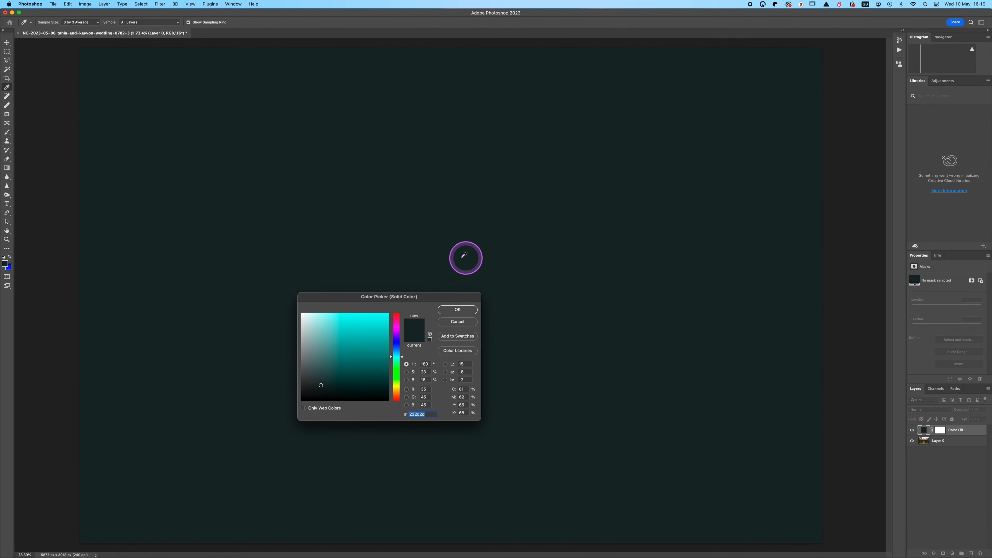
{"action": "left_click_drag", "start_coordinate": [346, 336], "coordinate": [233, 246]}
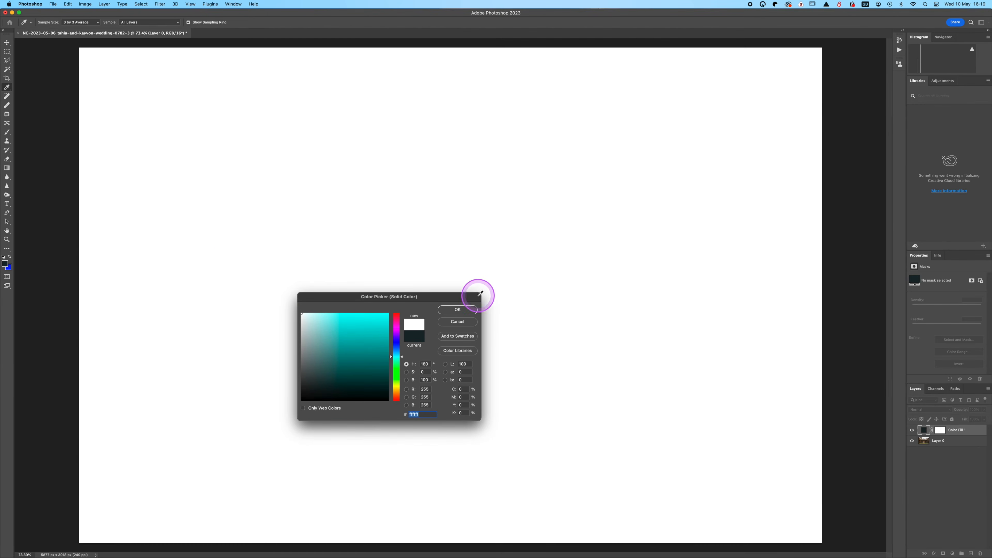
{"action": "left_click", "coordinate": [458, 310]}
Step: Render Difference Clouds on the white fill layer's mask to create a fog texture
{"action": "left_click", "coordinate": [940, 430]}
{"action": "left_click", "coordinate": [159, 4]}
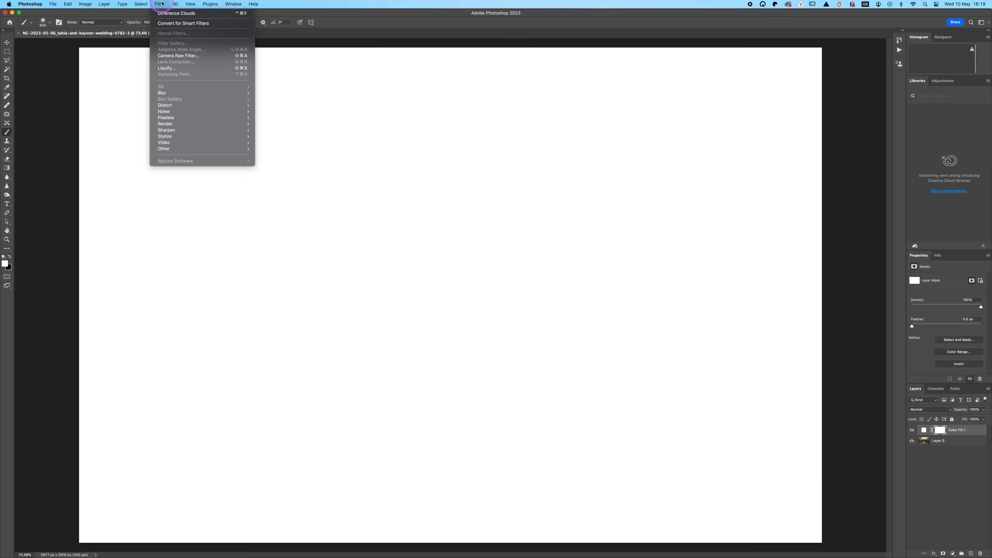
{"action": "mouse_move", "coordinate": [194, 112]}
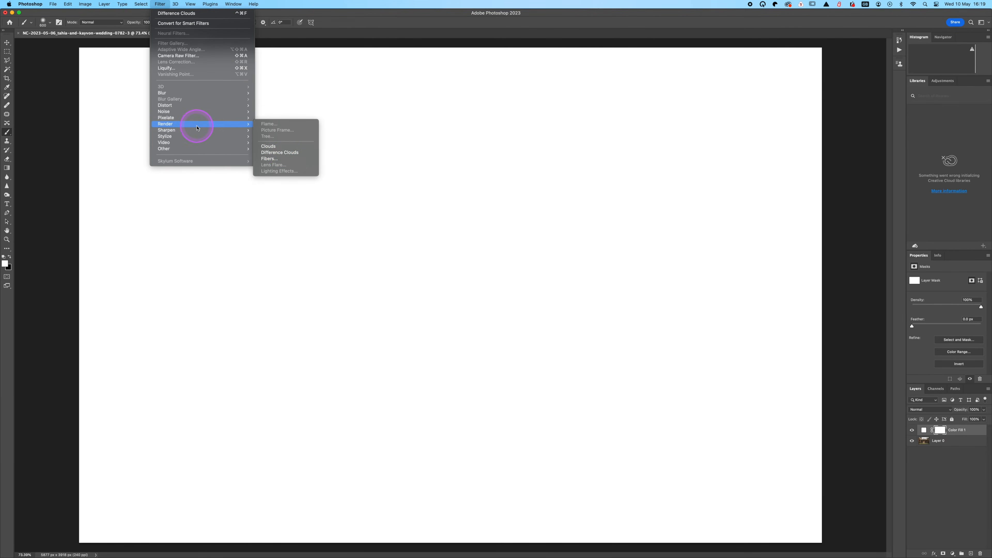
{"action": "left_click", "coordinate": [283, 153]}
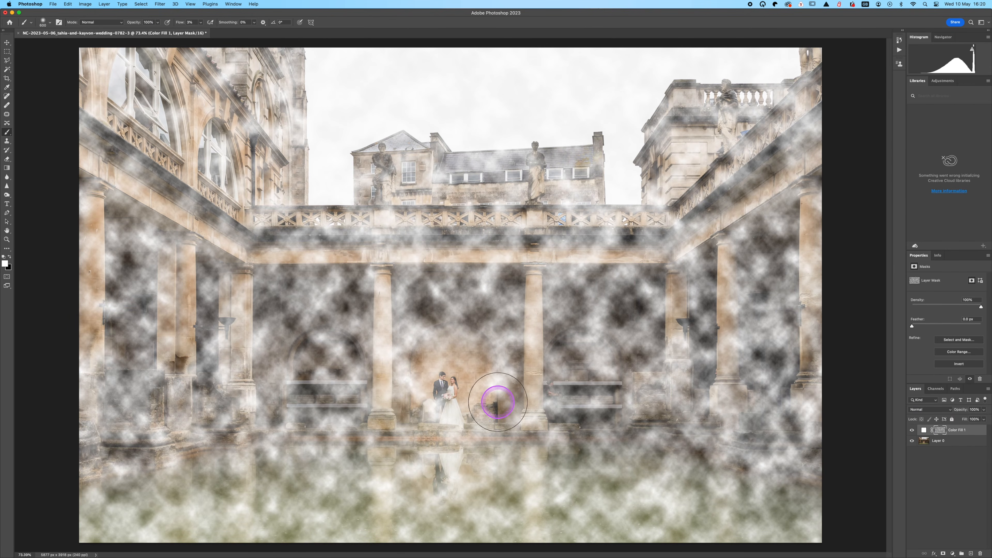
Step: Enlarge the fog fill layer to about 360% with Free Transform, extending it well beyond the canvas for softer, larger clouds
{"action": "scroll", "coordinate": [515, 480], "scroll_direction": "down", "scroll_amount": 5}
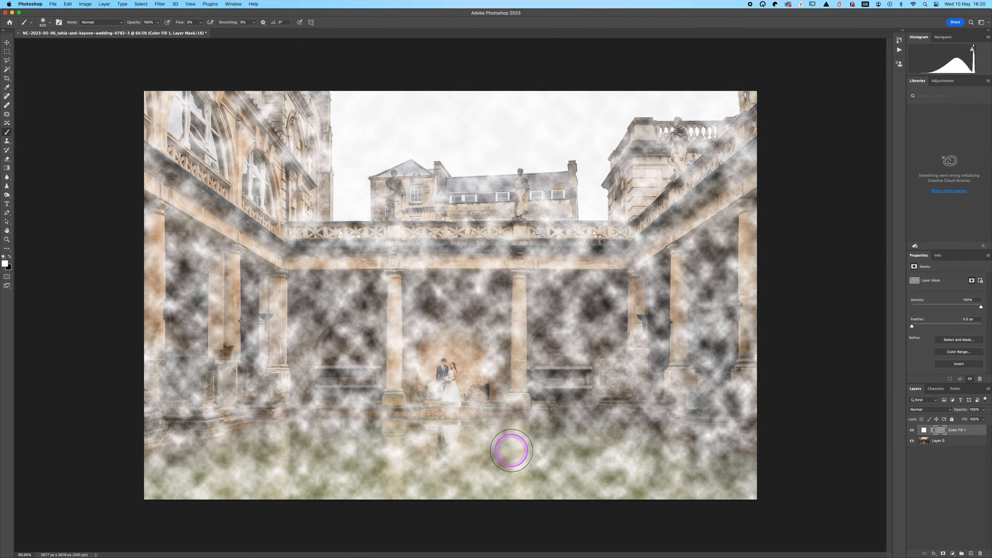
{"action": "scroll", "coordinate": [505, 452], "scroll_direction": "down", "scroll_amount": 3}
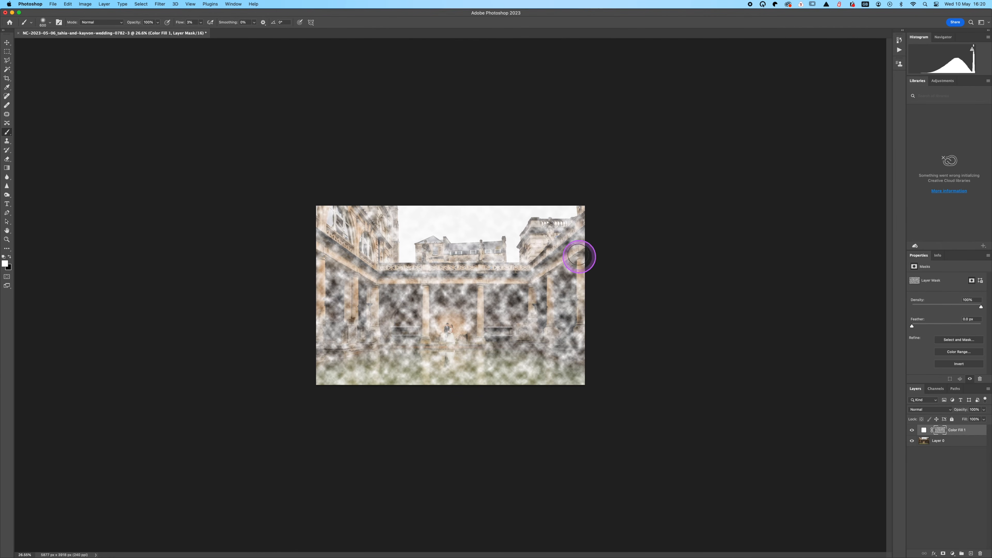
{"action": "left_click", "coordinate": [959, 436]}
{"action": "key", "text": "cmd+t"}
{"action": "left_click_drag", "start_coordinate": [584, 206], "coordinate": [845, 33]}
{"action": "key", "text": "cmd+minus"}
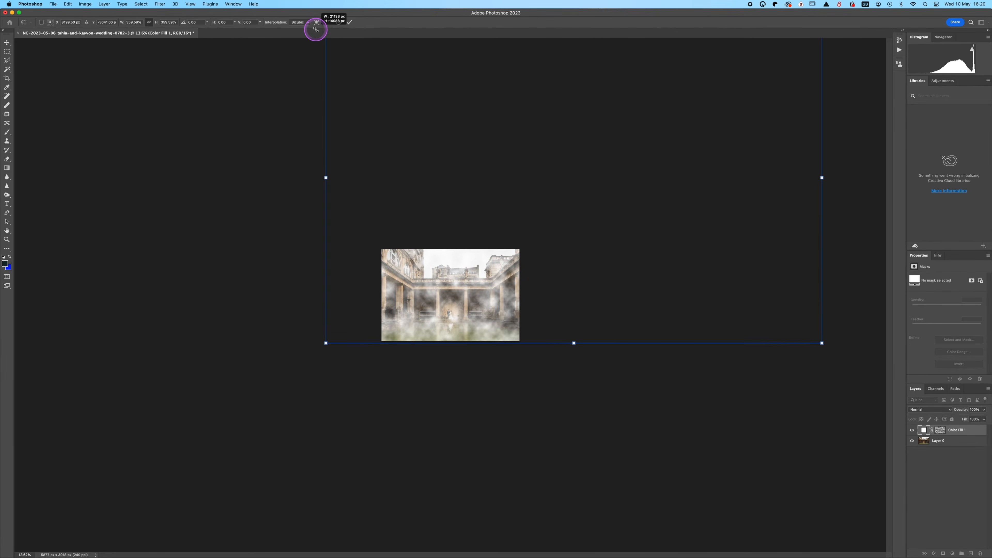
{"action": "left_click_drag", "start_coordinate": [316, 30], "coordinate": [316, 30]}
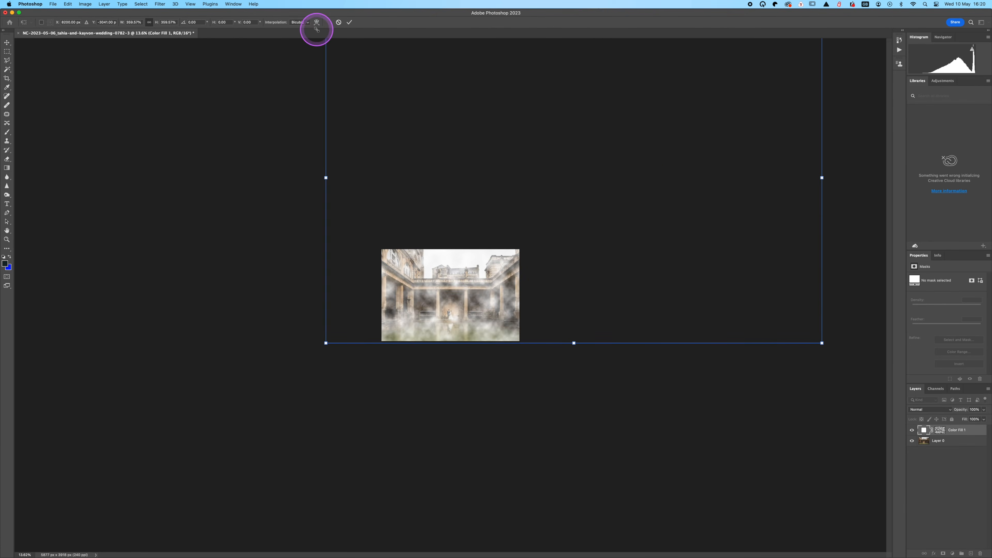
{"action": "key", "text": "Return"}
{"action": "key", "text": "b"}
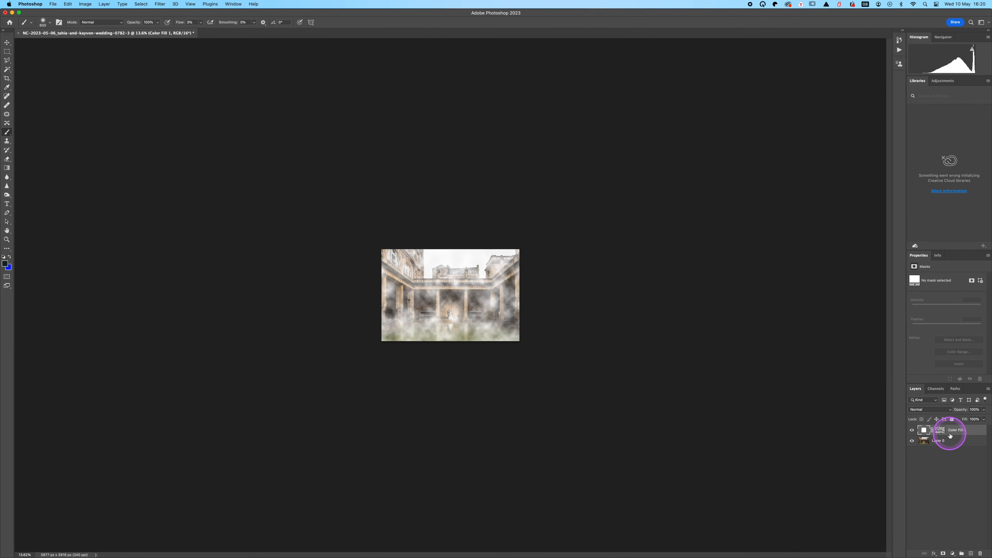
Step: Paint black with a larger brush at 15% flow on the fog layer's mask to clear the sky, roofs and upper balustrade
{"action": "scroll", "coordinate": [436, 239], "scroll_direction": "up", "scroll_amount": 5}
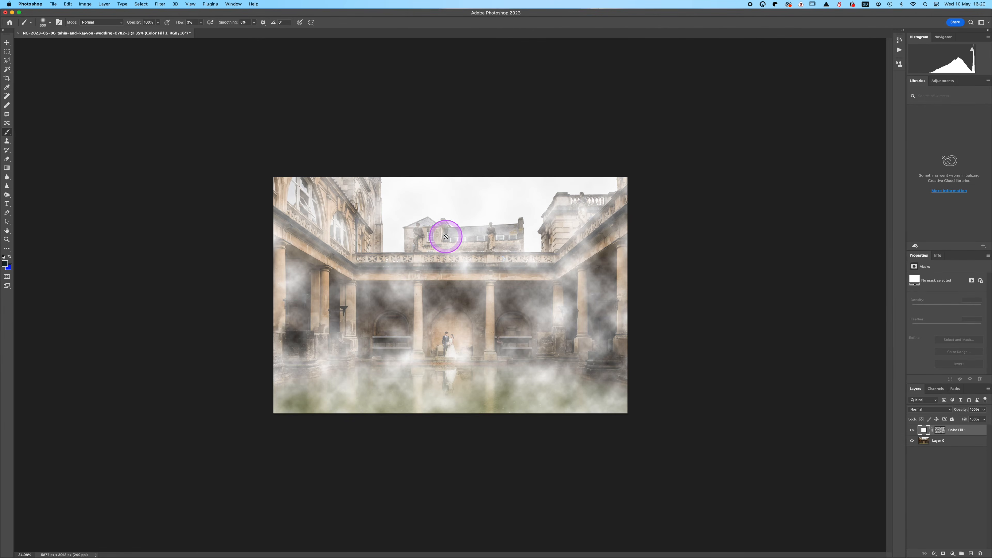
{"action": "scroll", "coordinate": [445, 236], "scroll_direction": "up", "scroll_amount": 1}
{"action": "left_click", "coordinate": [939, 429]}
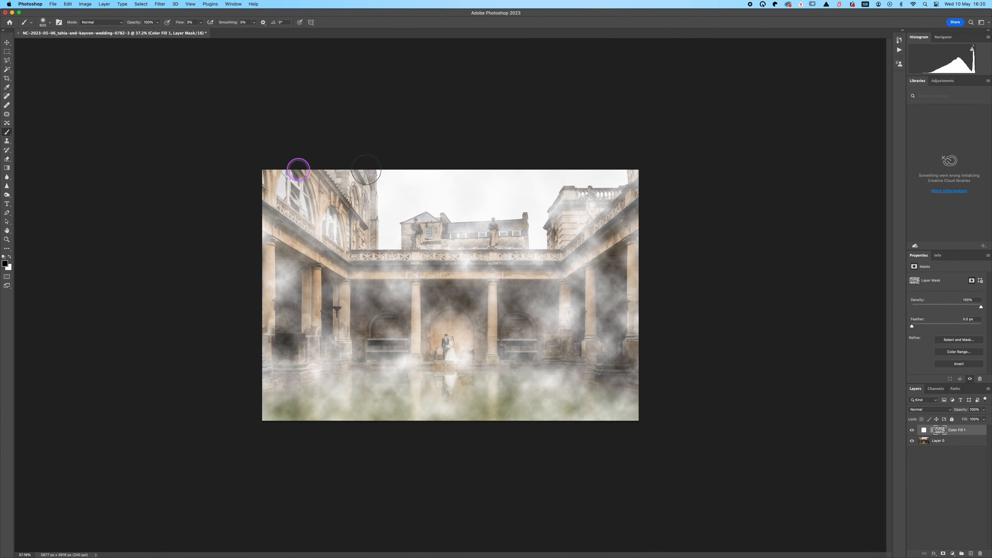
{"action": "left_click", "coordinate": [200, 22]}
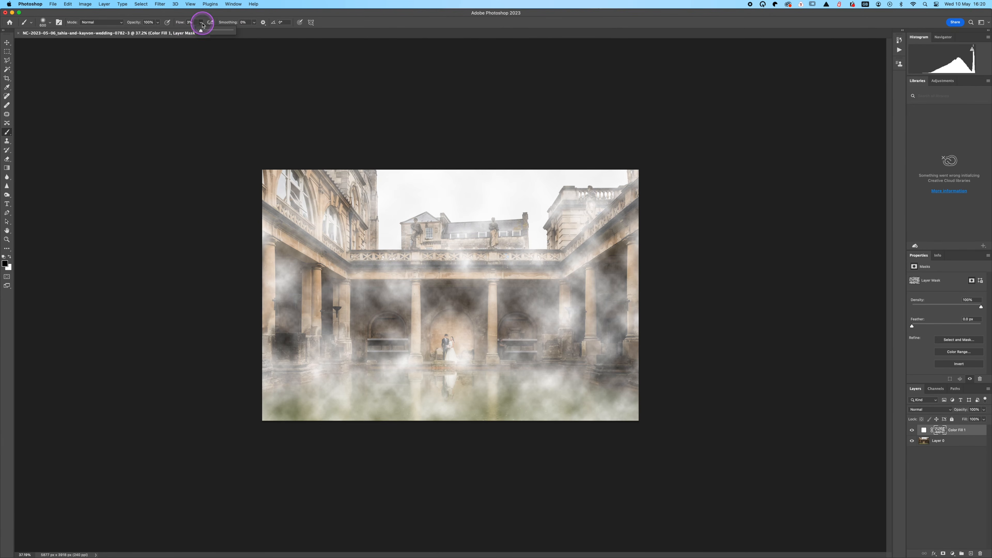
{"action": "left_click", "coordinate": [205, 31]}
{"action": "left_click", "coordinate": [365, 79]}
{"action": "key", "text": "bracketright"}
{"action": "key", "text": "bracketright"}
{"action": "key", "text": "bracketright"}
{"action": "key", "text": "bracketright"}
{"action": "key", "text": "bracketright"}
{"action": "key", "text": "bracketright"}
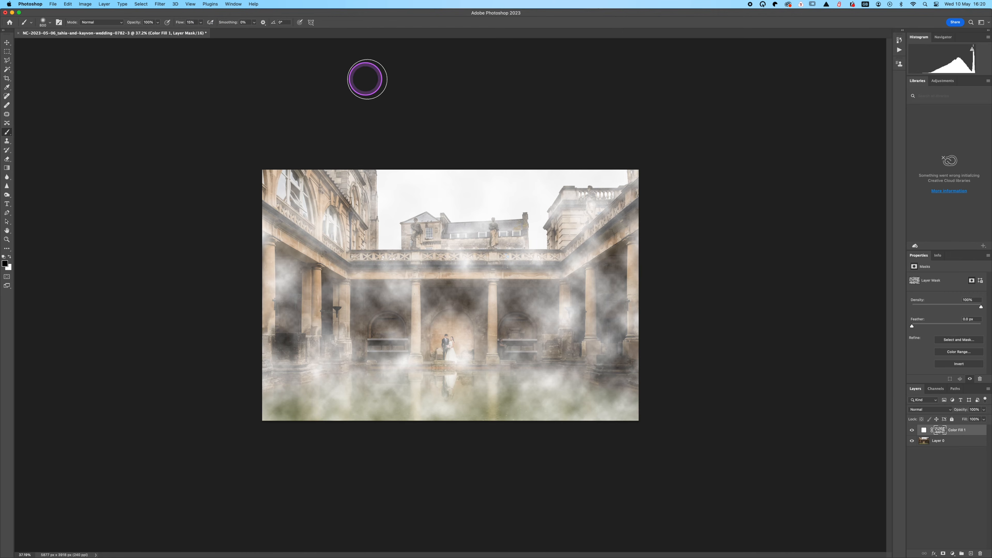
{"action": "key", "text": "bracketright"}
{"action": "key", "text": "bracketright"}
{"action": "key", "text": "bracketright"}
{"action": "mouse_move", "coordinate": [371, 179]}
{"action": "left_mouse_down"}
{"action": "mouse_move", "coordinate": [237, 179]}
{"action": "mouse_move", "coordinate": [645, 184]}
{"action": "mouse_move", "coordinate": [221, 197]}
{"action": "mouse_move", "coordinate": [426, 223]}
{"action": "mouse_move", "coordinate": [273, 234]}
{"action": "mouse_move", "coordinate": [629, 274]}
{"action": "mouse_move", "coordinate": [664, 233]}
{"action": "mouse_move", "coordinate": [635, 217]}
{"action": "mouse_move", "coordinate": [676, 204]}
{"action": "mouse_move", "coordinate": [684, 248]}
{"action": "mouse_move", "coordinate": [664, 295]}
{"action": "mouse_move", "coordinate": [635, 319]}
{"action": "left_mouse_up"}
{"action": "key", "text": "bracketleft"}
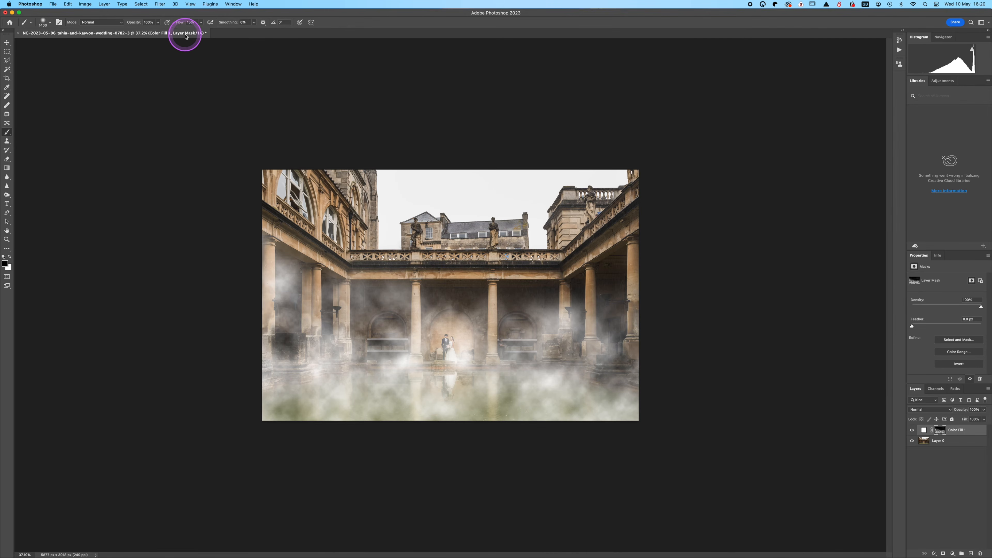
Step: Reduce the brush flow to 11% and thin the fog on the mask around the columns, the couple and the pool
{"action": "mouse_move", "coordinate": [200, 25]}
{"action": "left_mouse_down"}
{"action": "mouse_move", "coordinate": [191, 26]}
{"action": "mouse_move", "coordinate": [200, 32]}
{"action": "left_mouse_up"}
{"action": "mouse_move", "coordinate": [215, 272]}
{"action": "left_mouse_down"}
{"action": "mouse_move", "coordinate": [302, 267]}
{"action": "mouse_move", "coordinate": [339, 282]}
{"action": "mouse_move", "coordinate": [332, 299]}
{"action": "mouse_move", "coordinate": [343, 316]}
{"action": "mouse_move", "coordinate": [383, 342]}
{"action": "mouse_move", "coordinate": [432, 301]}
{"action": "mouse_move", "coordinate": [368, 304]}
{"action": "mouse_move", "coordinate": [429, 314]}
{"action": "mouse_move", "coordinate": [444, 342]}
{"action": "mouse_move", "coordinate": [463, 290]}
{"action": "mouse_move", "coordinate": [506, 322]}
{"action": "mouse_move", "coordinate": [606, 300]}
{"action": "mouse_move", "coordinate": [670, 318]}
{"action": "mouse_move", "coordinate": [677, 408]}
{"action": "mouse_move", "coordinate": [637, 389]}
{"action": "mouse_move", "coordinate": [625, 395]}
{"action": "mouse_move", "coordinate": [675, 417]}
{"action": "mouse_move", "coordinate": [588, 372]}
{"action": "mouse_move", "coordinate": [554, 380]}
{"action": "mouse_move", "coordinate": [406, 347]}
{"action": "mouse_move", "coordinate": [367, 350]}
{"action": "mouse_move", "coordinate": [260, 304]}
{"action": "mouse_move", "coordinate": [301, 244]}
{"action": "mouse_move", "coordinate": [261, 342]}
{"action": "mouse_move", "coordinate": [284, 365]}
{"action": "mouse_move", "coordinate": [349, 366]}
{"action": "mouse_move", "coordinate": [368, 333]}
{"action": "mouse_move", "coordinate": [391, 322]}
{"action": "mouse_move", "coordinate": [481, 357]}
{"action": "mouse_move", "coordinate": [630, 291]}
{"action": "mouse_move", "coordinate": [688, 289]}
{"action": "mouse_move", "coordinate": [413, 363]}
{"action": "left_mouse_up"}
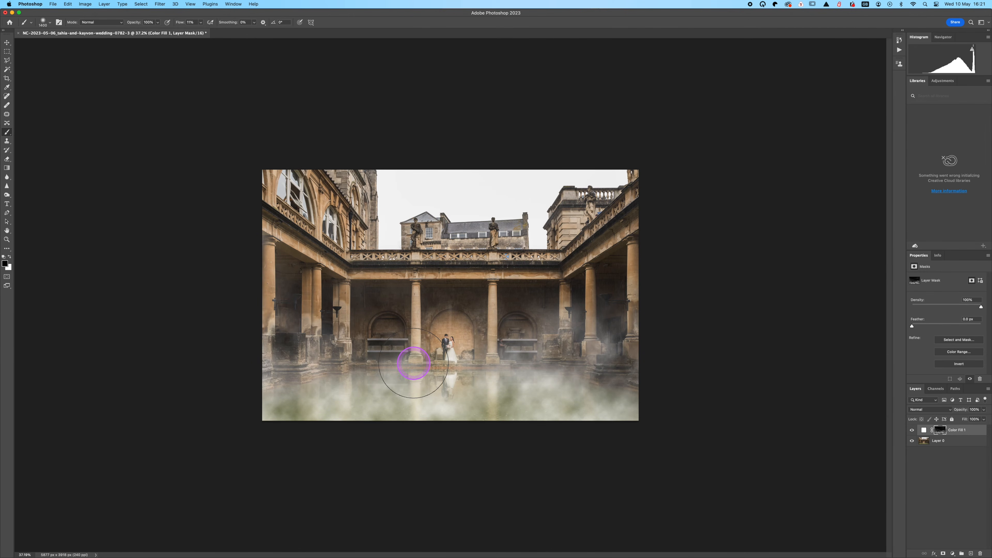
{"action": "key", "text": "]"}
{"action": "left_click_drag", "start_coordinate": [241, 408], "coordinate": [890, 396]}
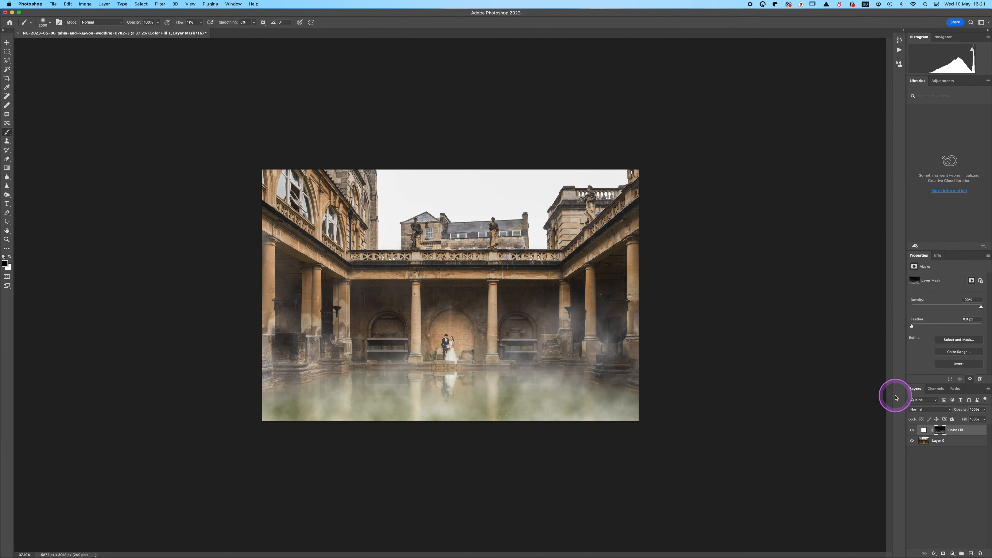
{"action": "mouse_move", "coordinate": [533, 328]}
{"action": "left_mouse_down"}
{"action": "mouse_move", "coordinate": [620, 337]}
{"action": "mouse_move", "coordinate": [600, 334]}
{"action": "mouse_move", "coordinate": [614, 430]}
{"action": "mouse_move", "coordinate": [593, 416]}
{"action": "mouse_move", "coordinate": [767, 435]}
{"action": "left_mouse_up"}
{"action": "mouse_move", "coordinate": [735, 326]}
{"action": "left_mouse_down"}
{"action": "mouse_move", "coordinate": [405, 347]}
{"action": "mouse_move", "coordinate": [445, 346]}
{"action": "mouse_move", "coordinate": [432, 284]}
{"action": "left_mouse_up"}
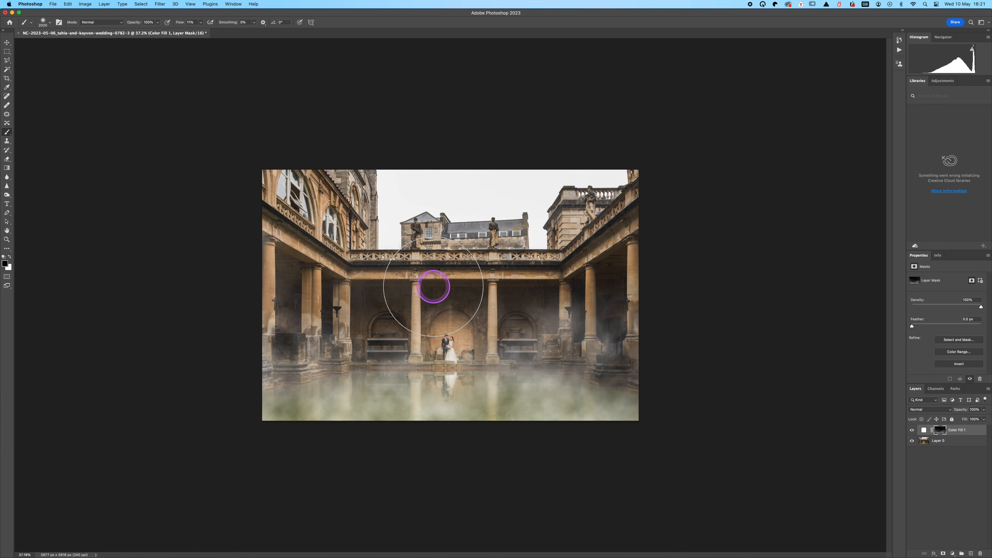
Step: Select the fog fill layer together with Layer 0 and combine them into a single layer with Merge Visible
{"action": "scroll", "coordinate": [432, 285], "scroll_direction": "up", "scroll_amount": 5}
{"action": "scroll", "coordinate": [432, 286], "scroll_direction": "down", "scroll_amount": 3}
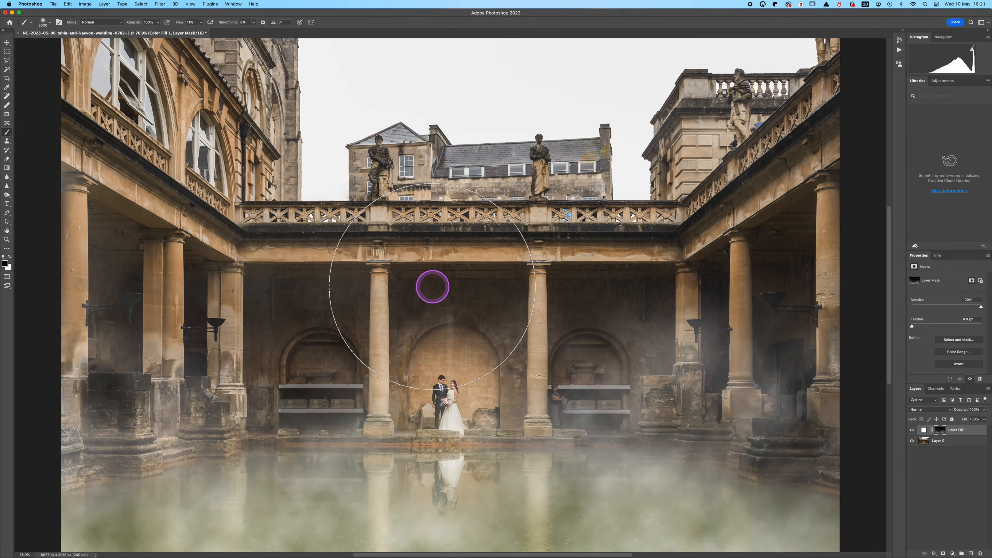
{"action": "scroll", "coordinate": [432, 287], "scroll_direction": "down", "scroll_amount": 1}
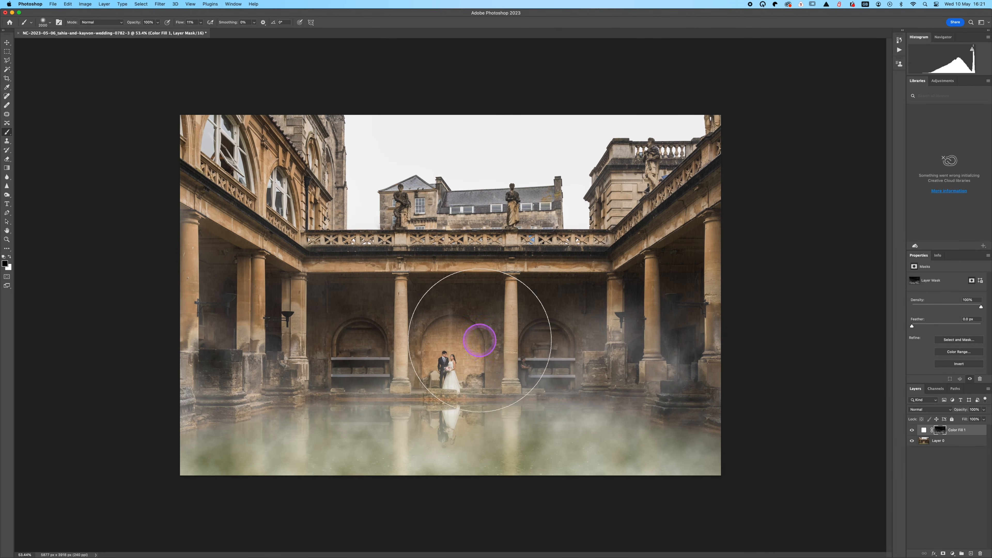
{"action": "left_click", "coordinate": [953, 443], "text": "shift"}
{"action": "right_click", "coordinate": [952, 441]}
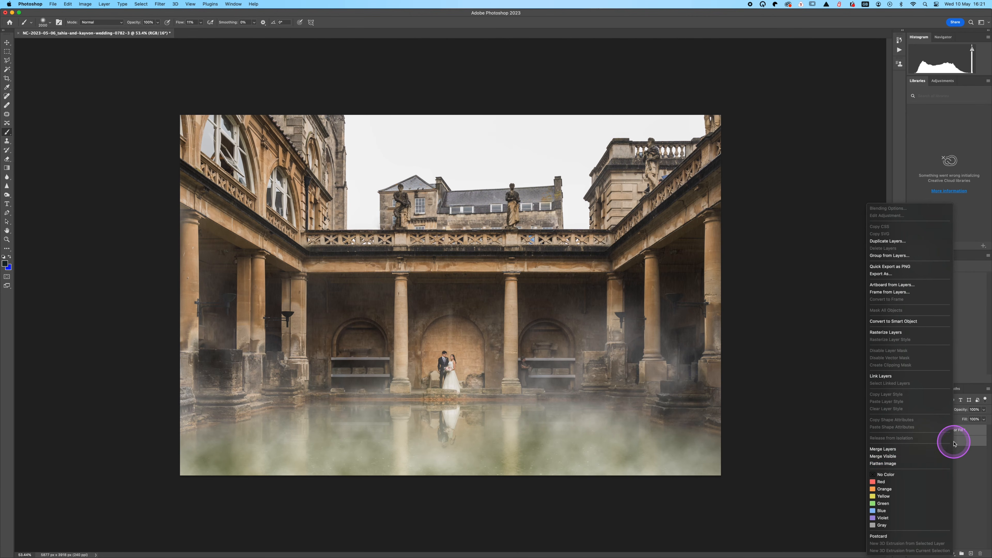
{"action": "left_click", "coordinate": [908, 456]}
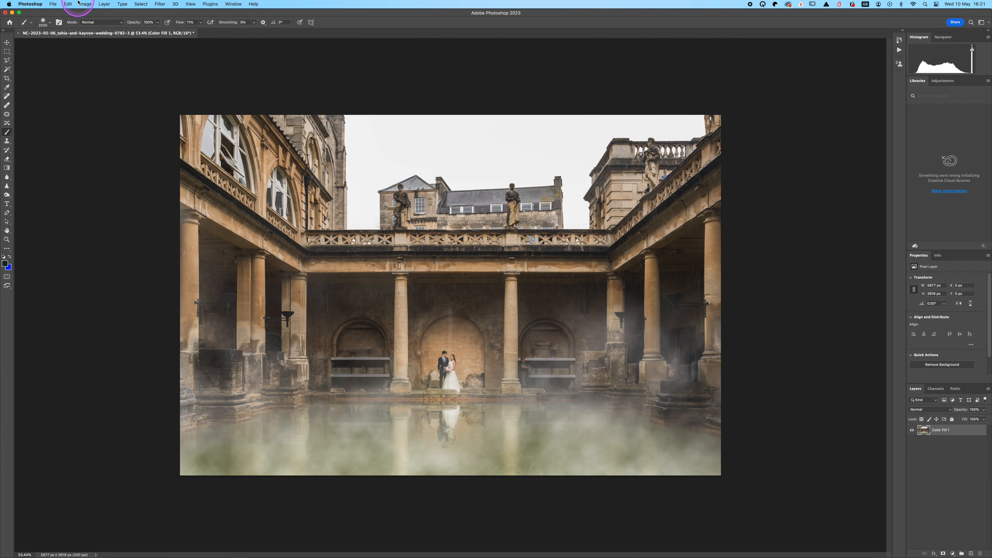
Step: Start Sky Replacement and choose the grey storm-cloud sky from the Spectacular presets
{"action": "left_click", "coordinate": [69, 4]}
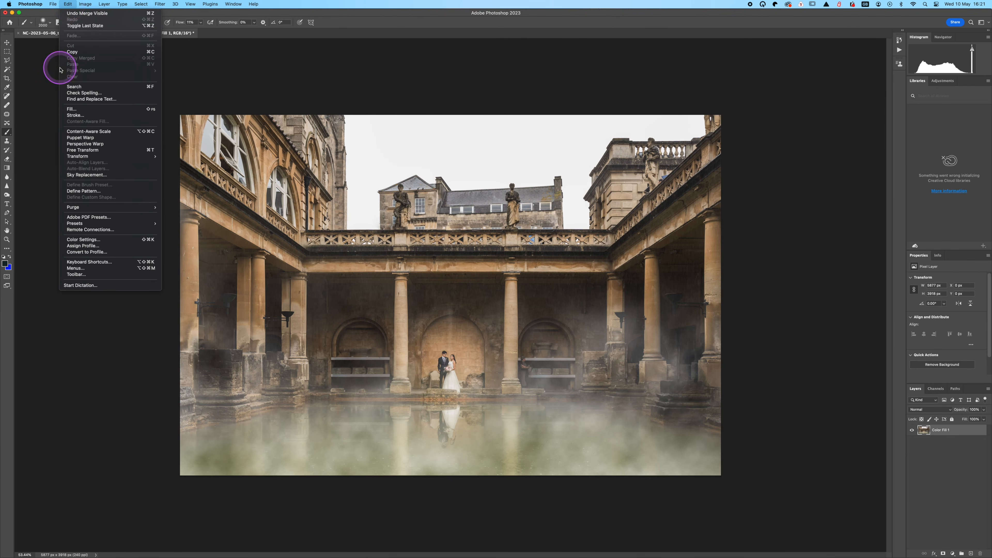
{"action": "left_click", "coordinate": [88, 175]}
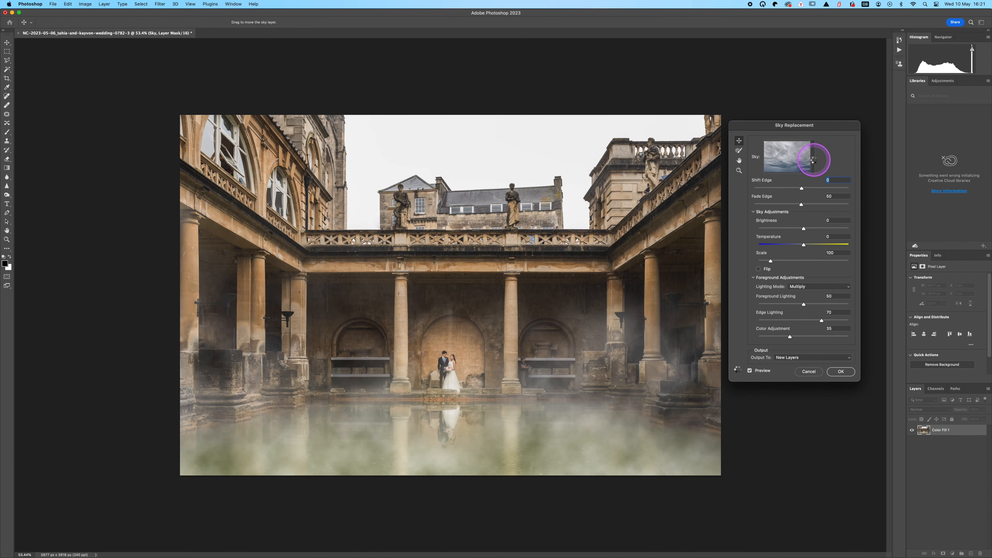
{"action": "left_click", "coordinate": [812, 160]}
{"action": "left_click", "coordinate": [782, 280]}
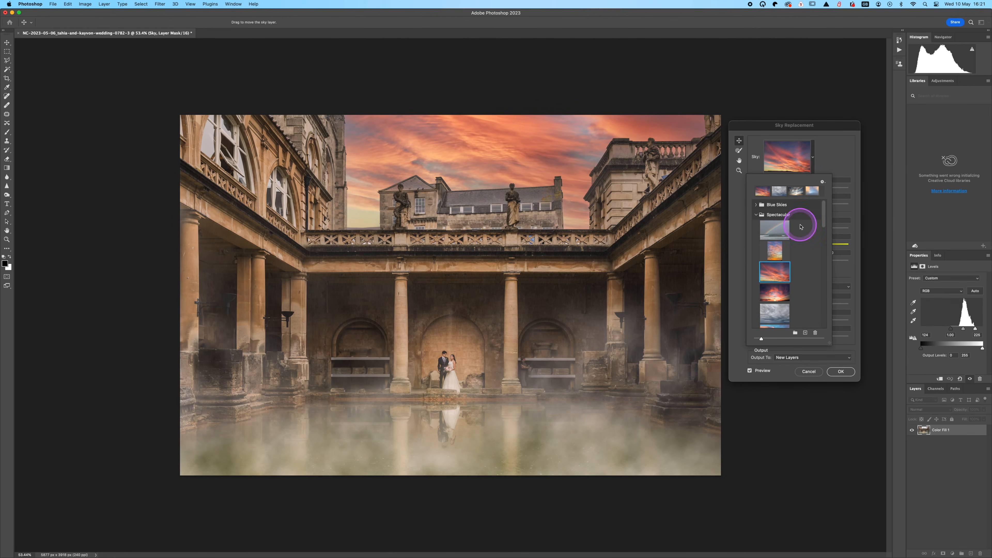
{"action": "scroll", "coordinate": [789, 288], "scroll_direction": "down", "scroll_amount": 1}
{"action": "scroll", "coordinate": [788, 288], "scroll_direction": "down", "scroll_amount": 2}
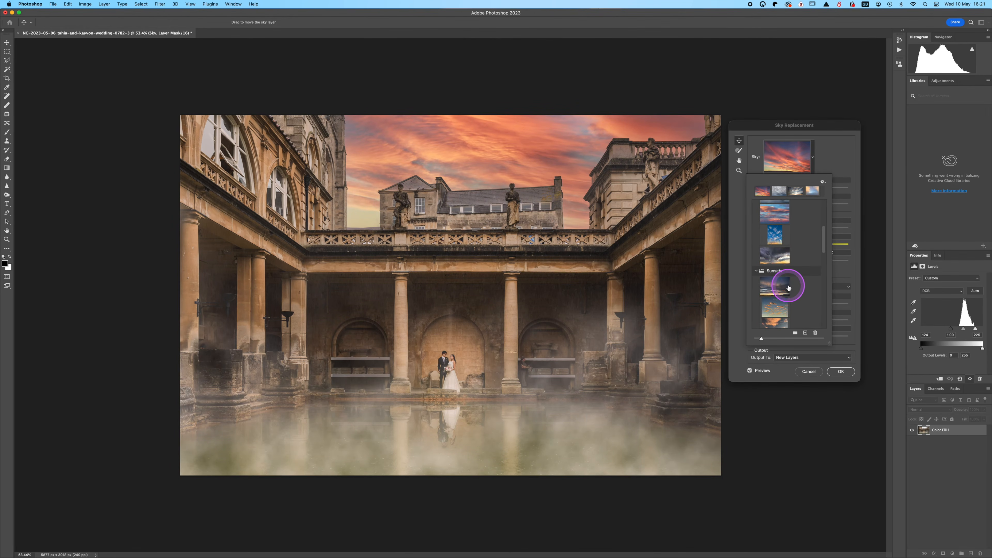
{"action": "left_click", "coordinate": [775, 263]}
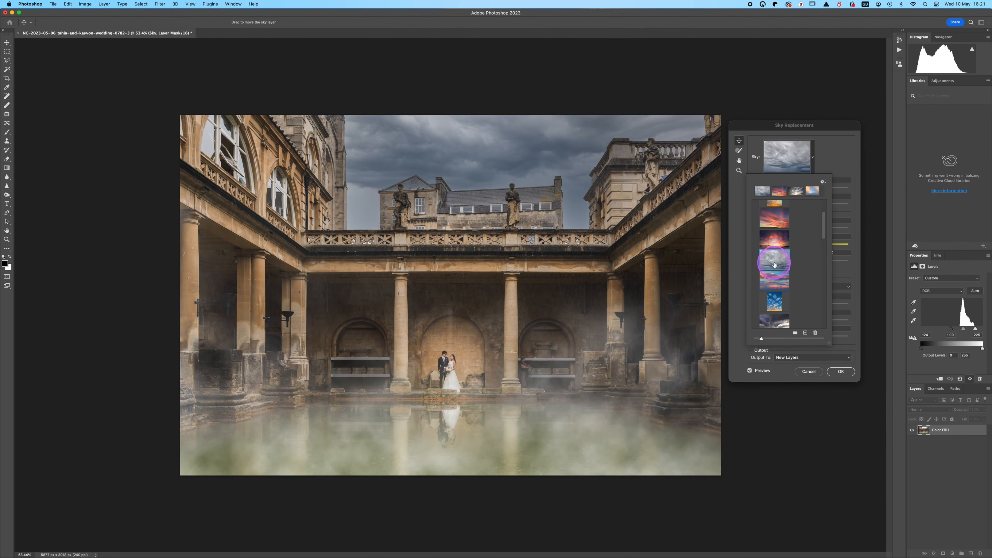
{"action": "scroll", "coordinate": [793, 282], "scroll_direction": "down", "scroll_amount": 3}
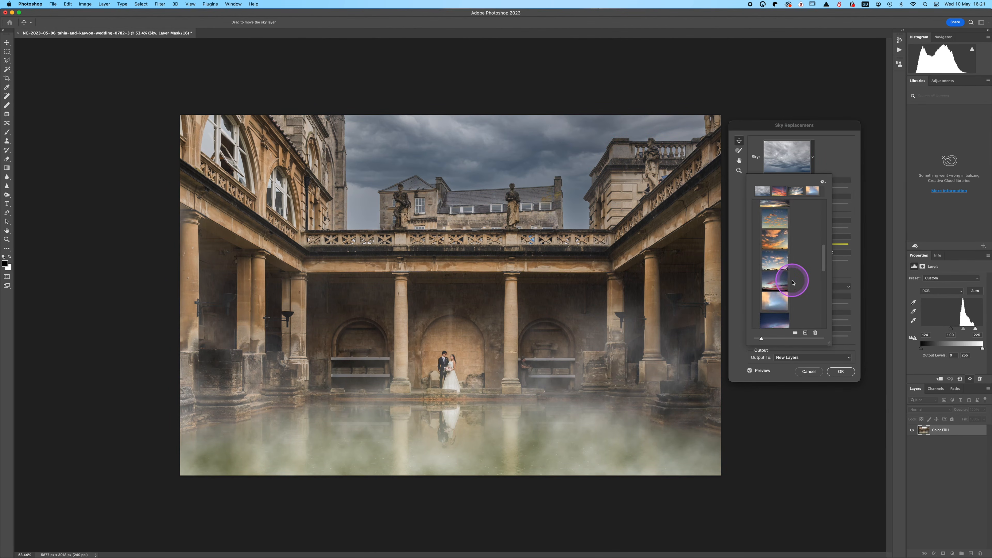
{"action": "scroll", "coordinate": [792, 282], "scroll_direction": "down", "scroll_amount": 4}
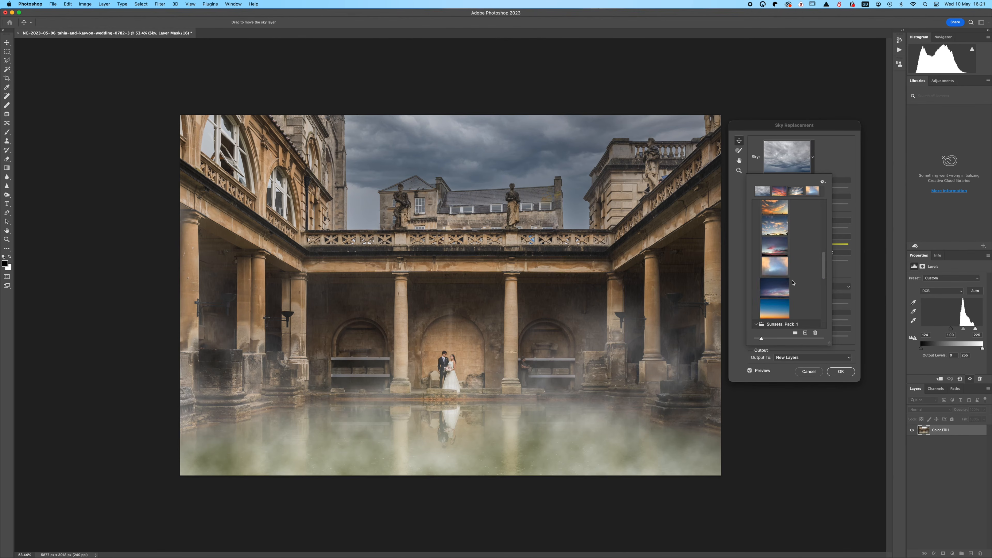
{"action": "left_click", "coordinate": [845, 355]}
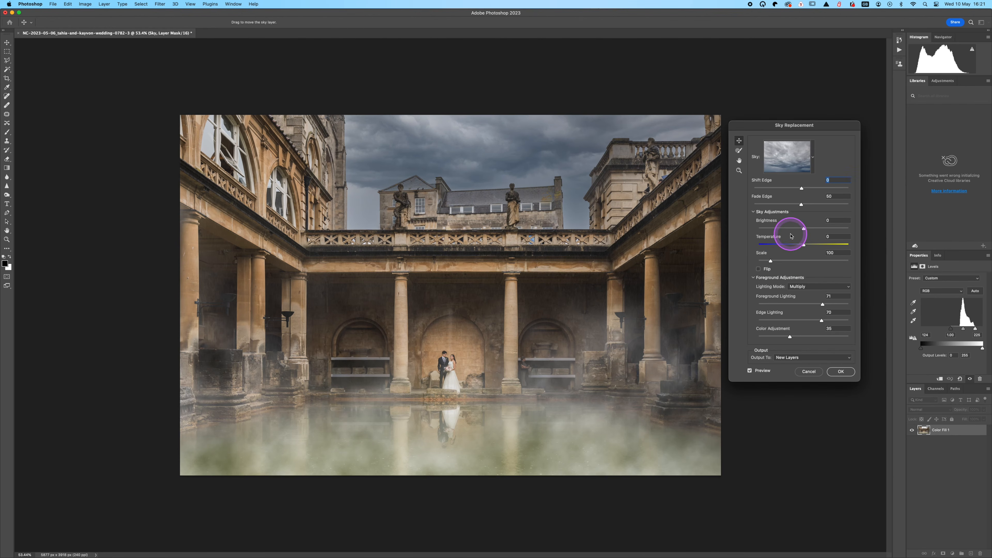
Step: Set the replacement sky's brightness to 41, temperature to 15 and scale to 174, and apply it as new layers
{"action": "left_click_drag", "start_coordinate": [770, 260], "coordinate": [811, 246]}
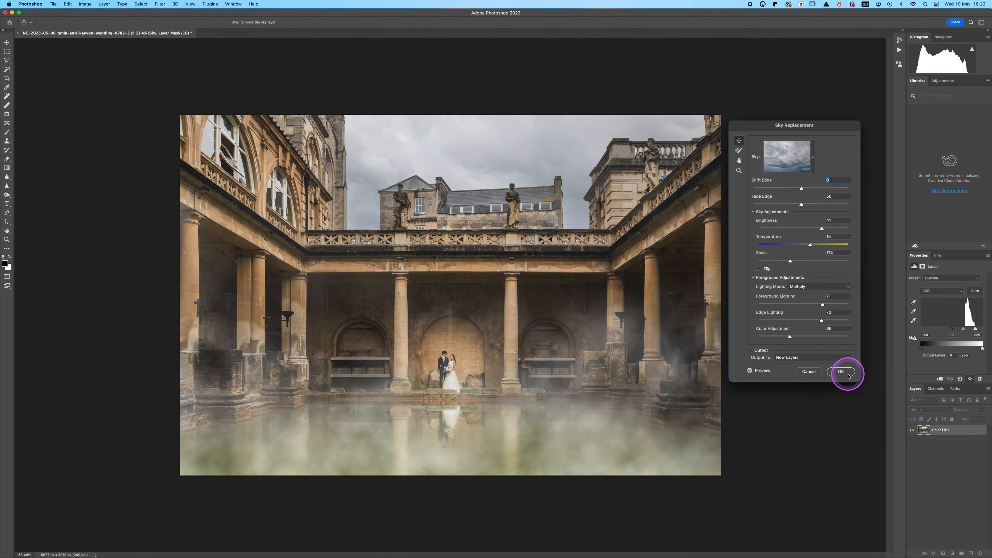
{"action": "left_click", "coordinate": [840, 372]}
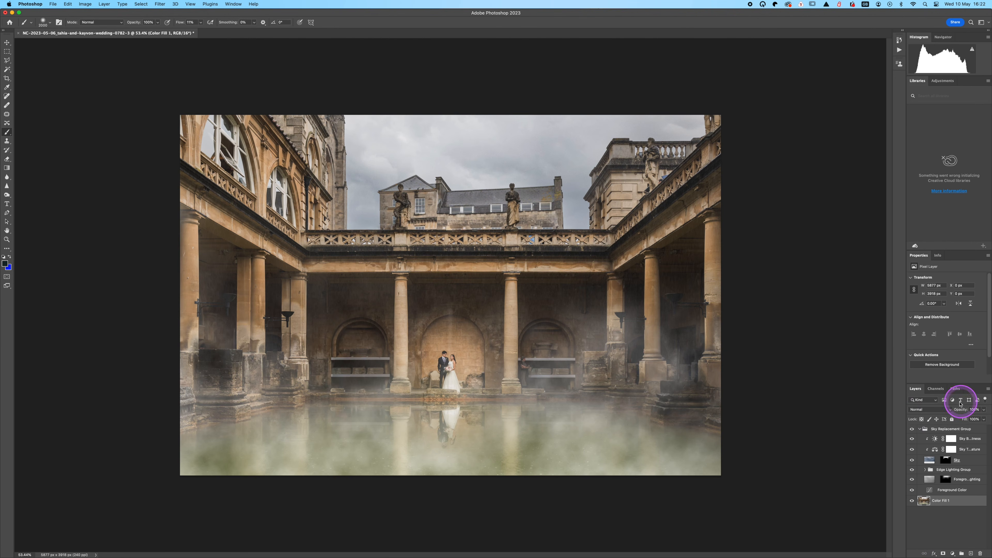
Step: Flatten the image into a single background layer and reduce the brush size
{"action": "right_click", "coordinate": [948, 507]}
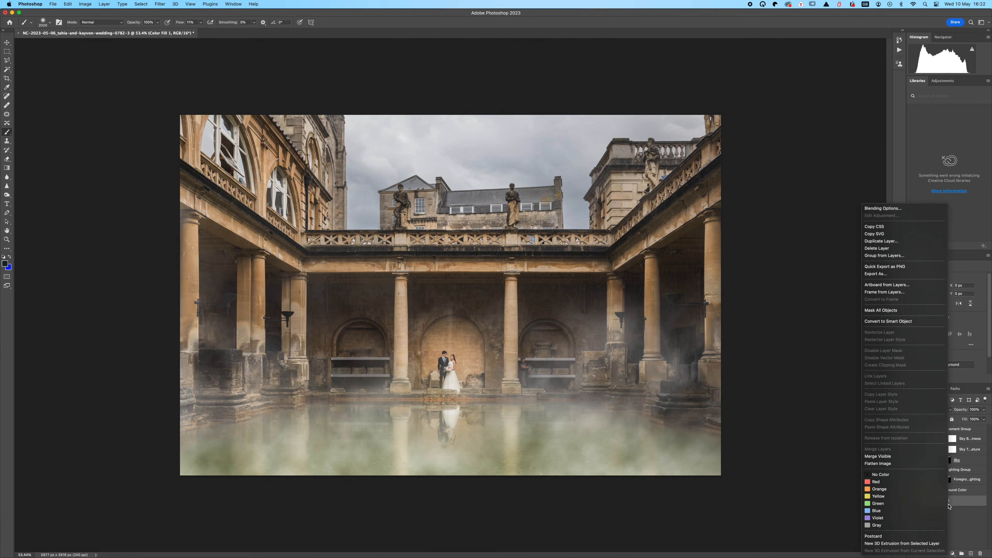
{"action": "left_click", "coordinate": [914, 465]}
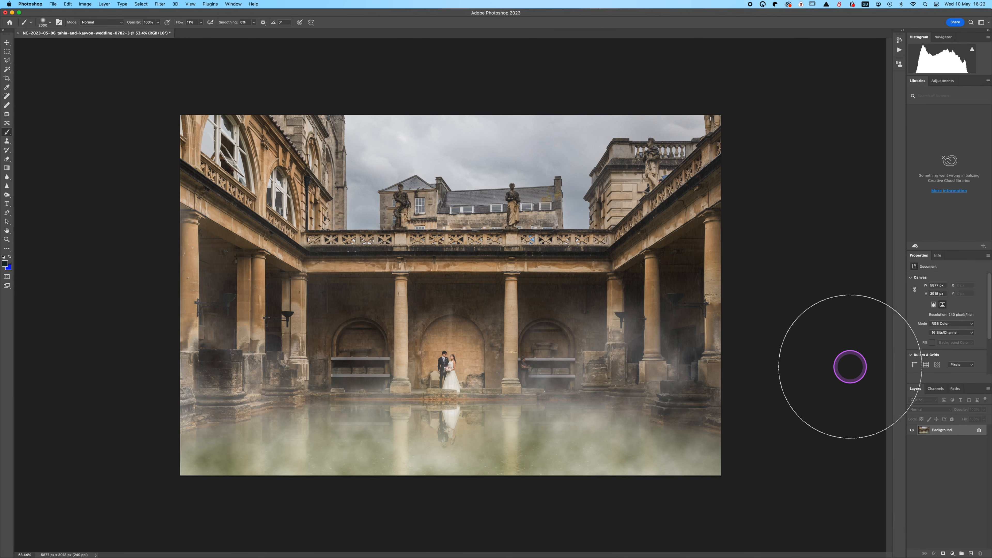
{"action": "key", "text": "bracketleft"}
{"action": "key", "text": "bracketleft"}
{"action": "key", "text": "bracketleft"}
{"action": "key", "text": "bracketleft"}
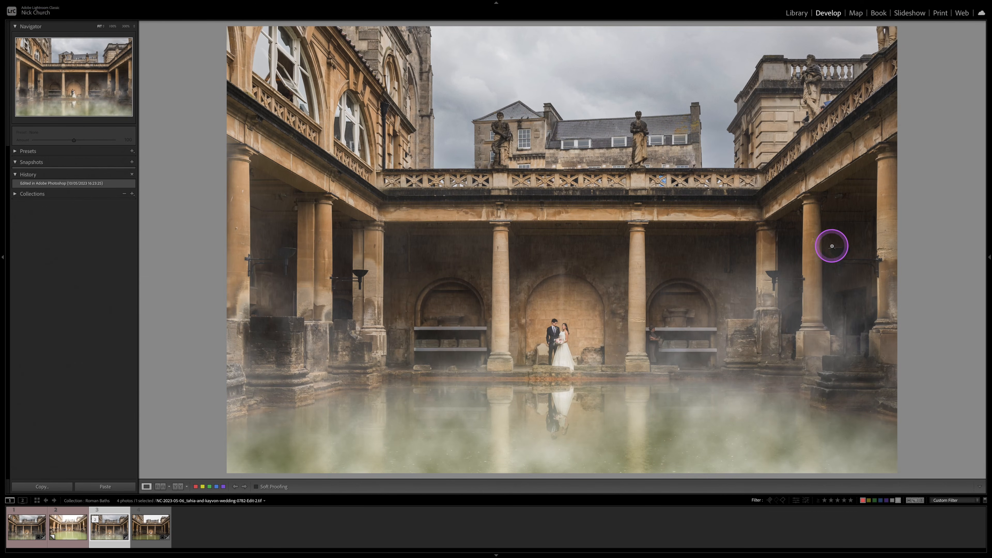
{"action": "right_click", "coordinate": [760, 304]}
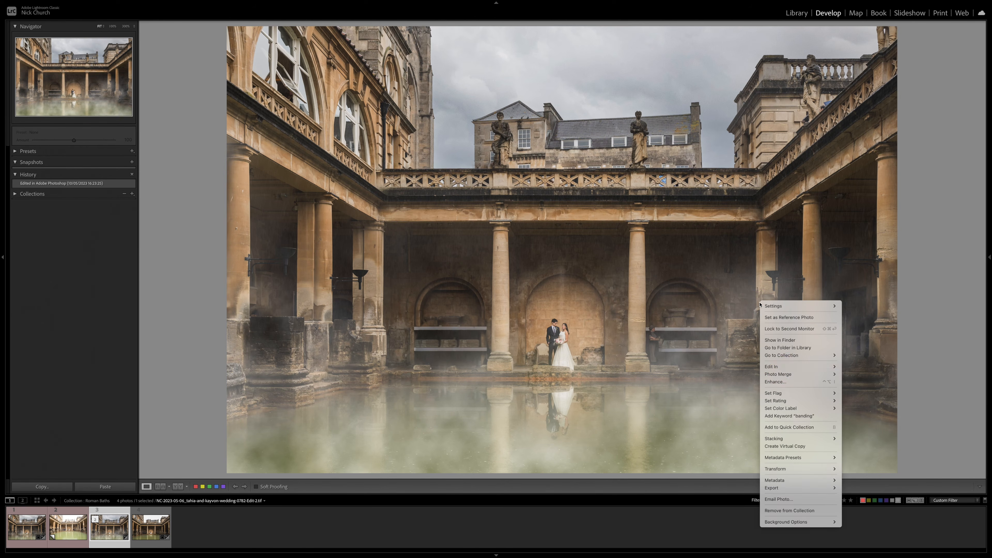
{"action": "mouse_move", "coordinate": [780, 368]}
{"action": "left_click", "coordinate": [960, 271]}
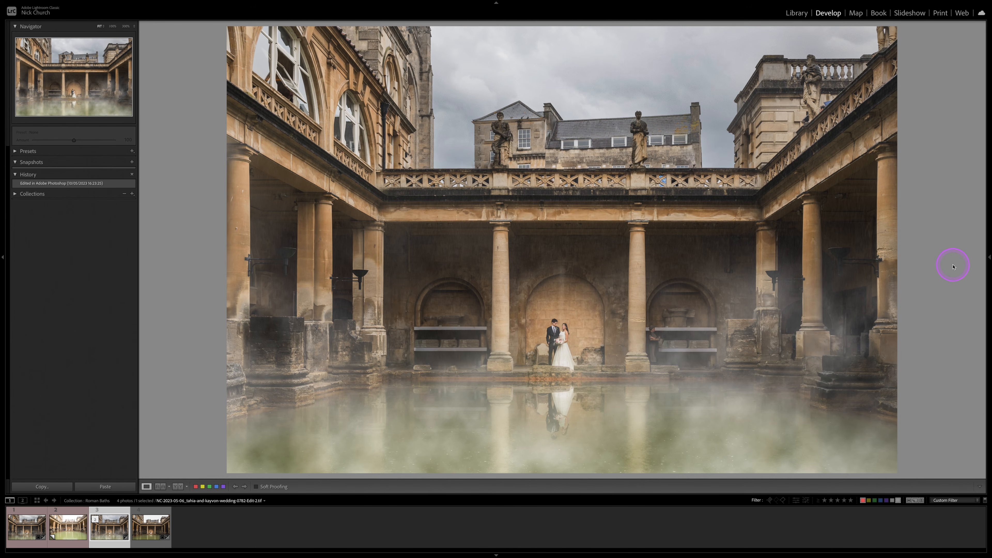